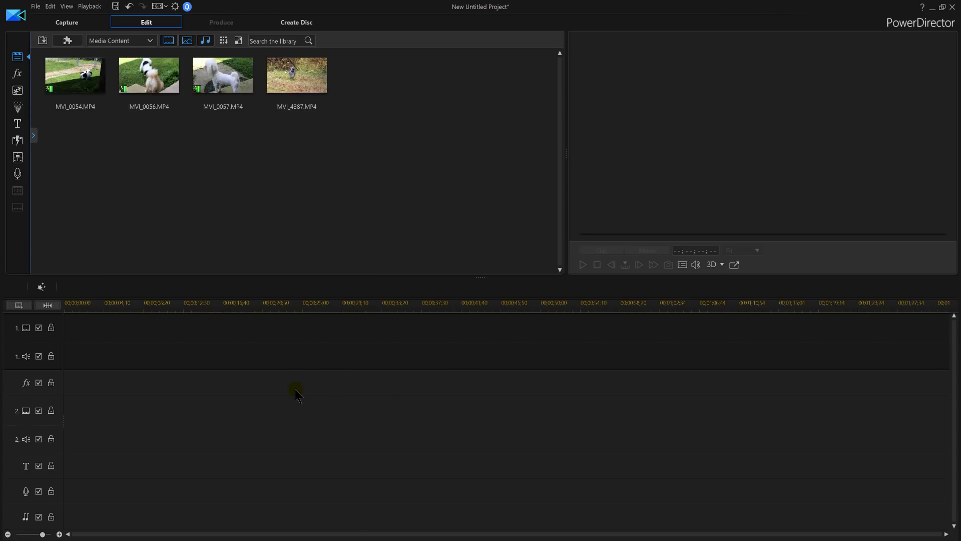
- Place blue jay clip MVI_4387 on track 1 and cut away its first three seconds
left_click(296, 87)
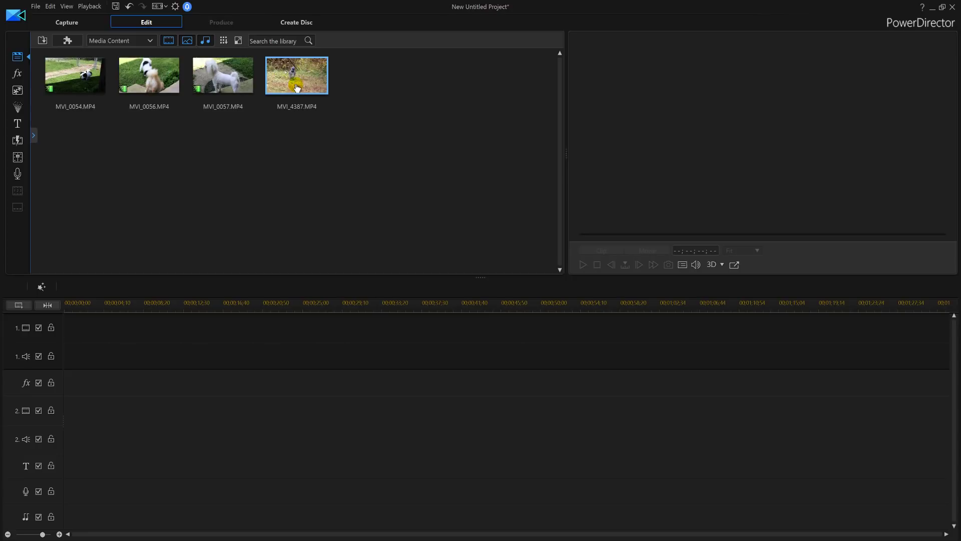
left_click(298, 77)
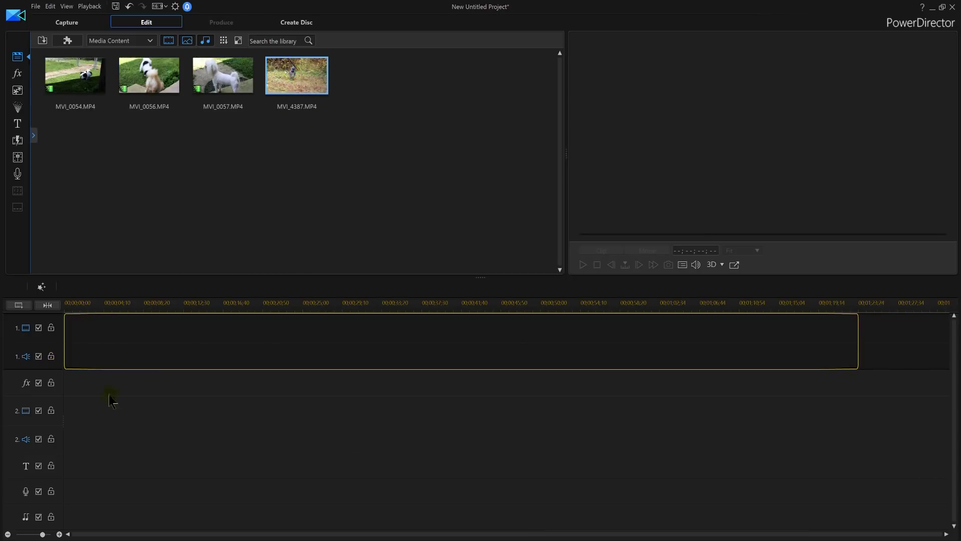
left_click_drag(297, 76, 112, 397)
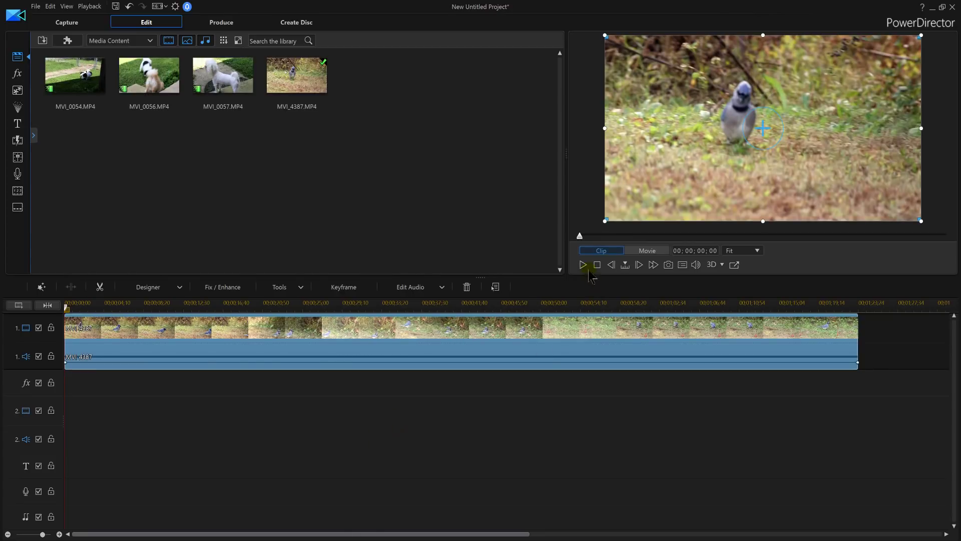
left_click(581, 265)
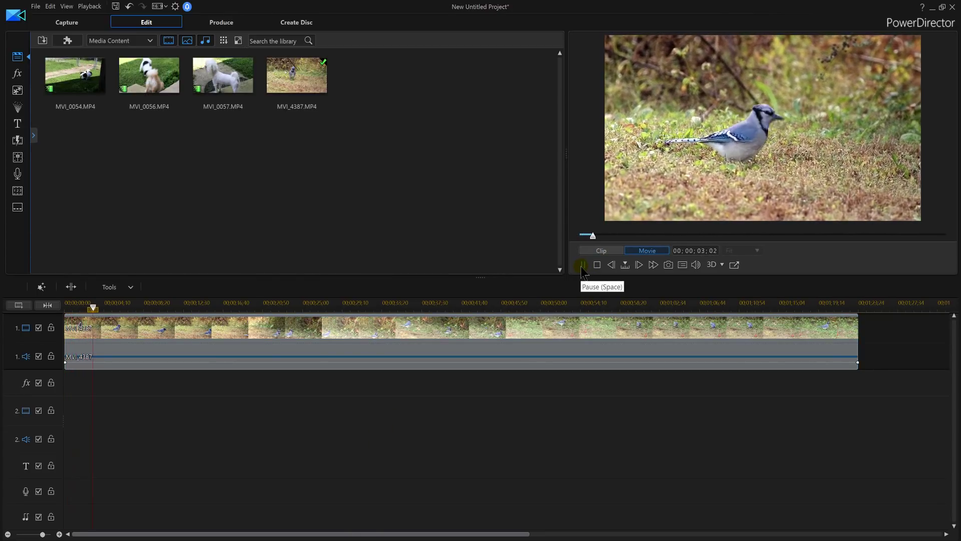
left_click(582, 269)
left_click(68, 287)
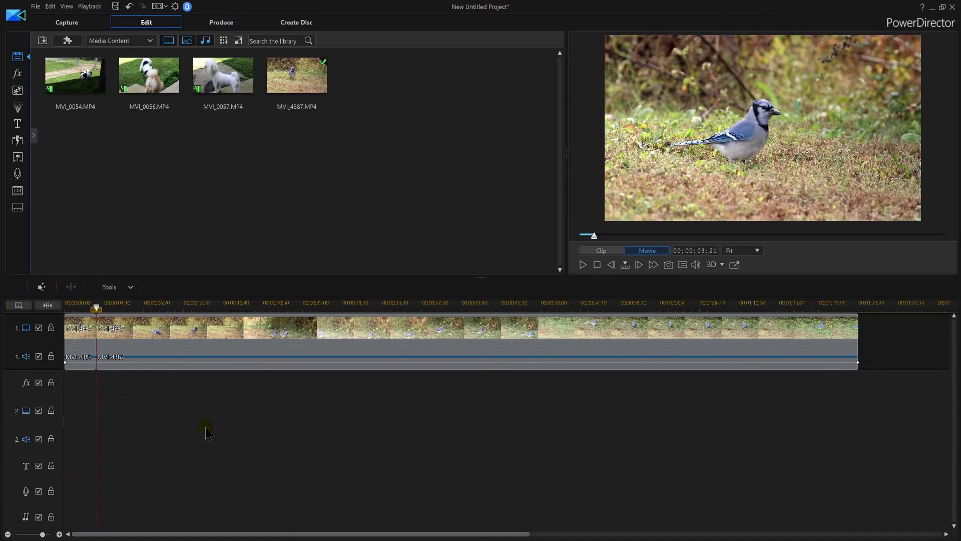
left_click(91, 358)
key("Delete")
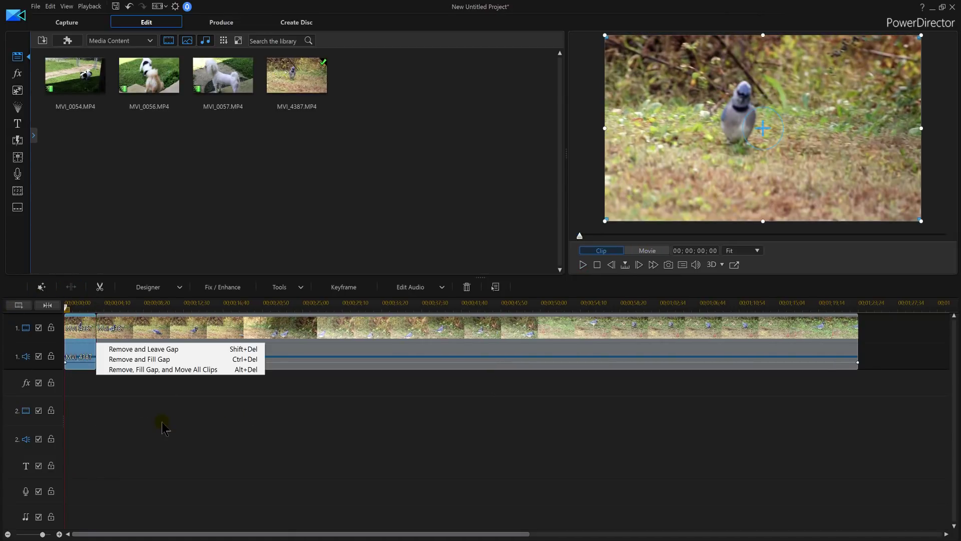
left_click(156, 359)
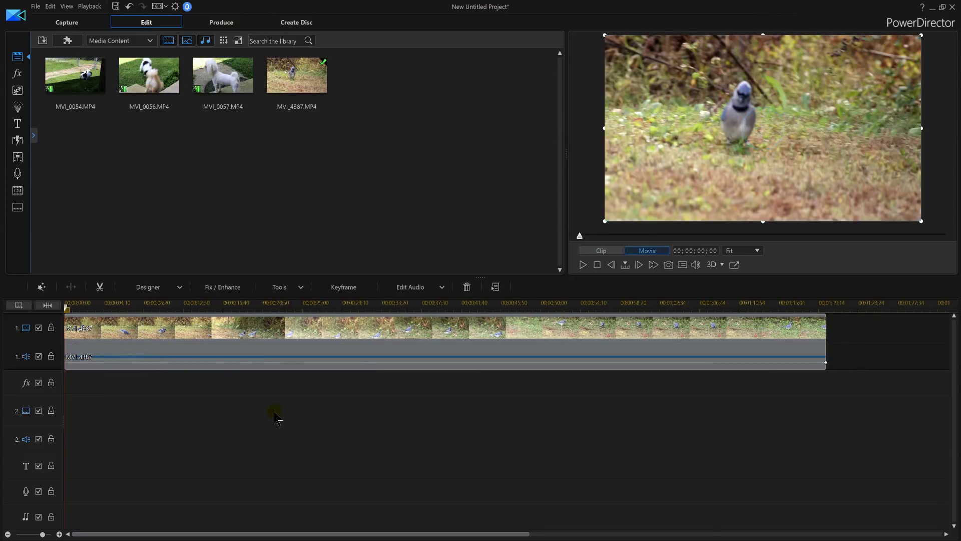
- Unlink the blue jay clip's audio from its video and delete the audio
right_click(292, 346)
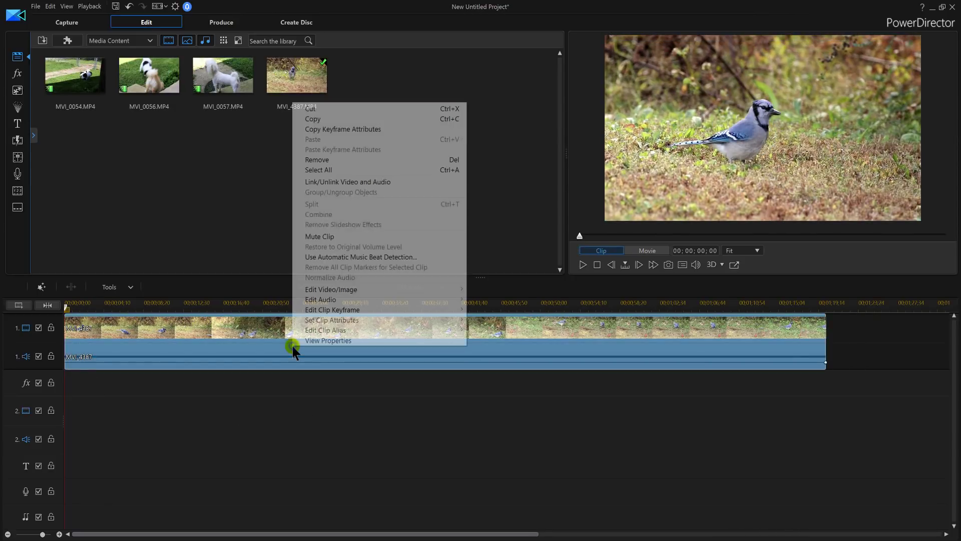
left_click(386, 181)
right_click(417, 360)
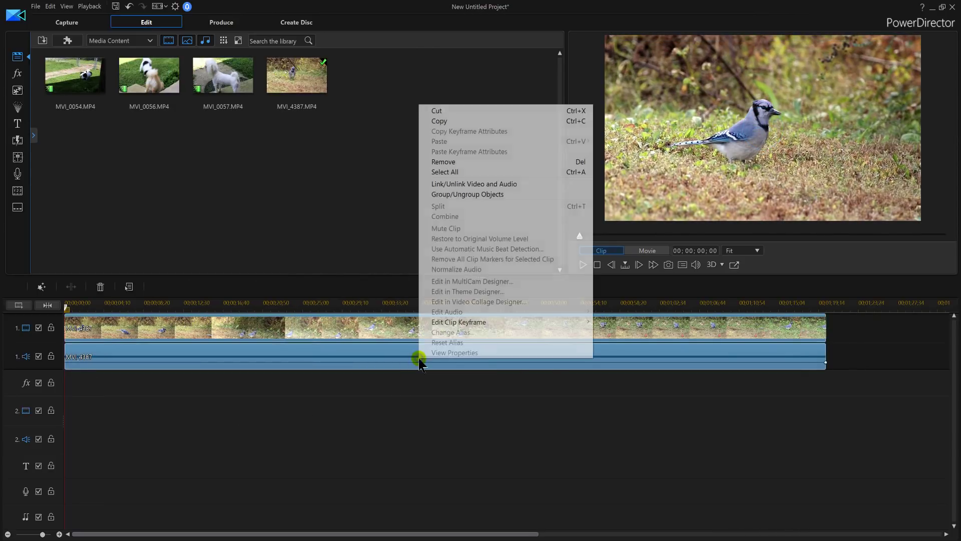
left_click(289, 450)
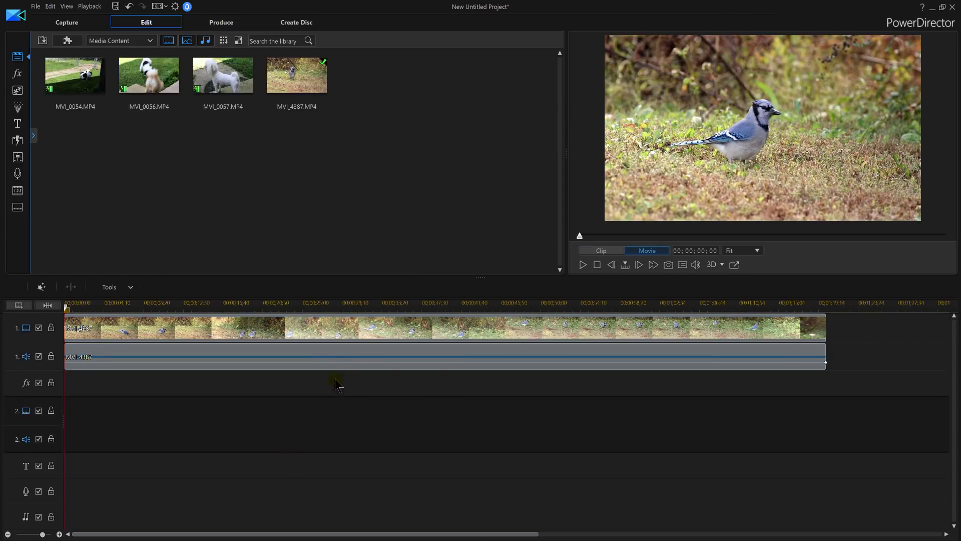
left_click(342, 360)
key("Delete")
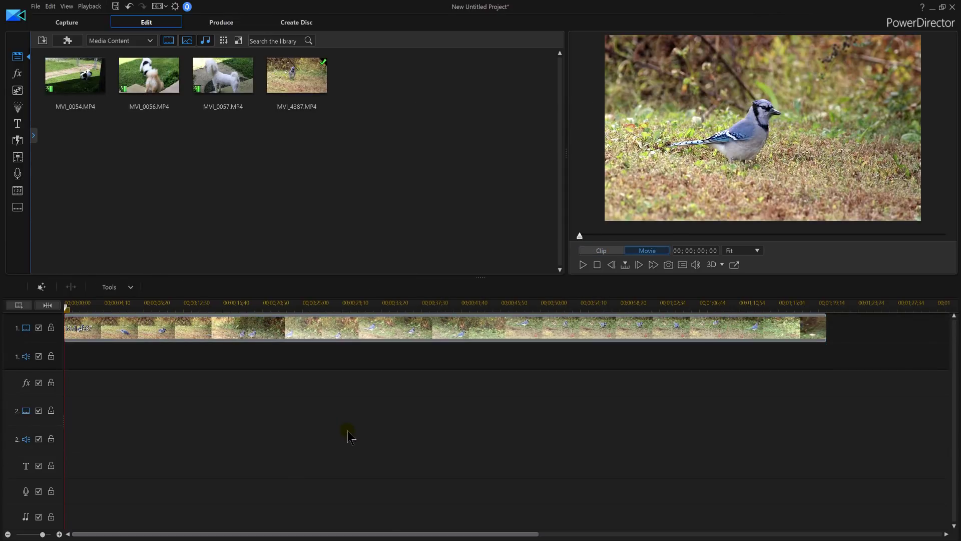
- Split the blue jay clip near 00;00;09;25, then step frame by frame to 09;35
left_click(583, 266)
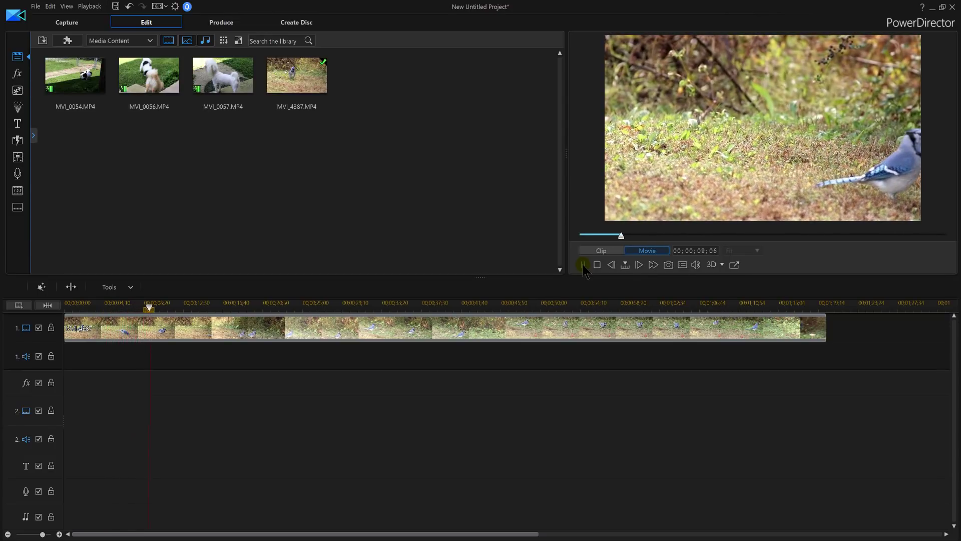
left_click(583, 264)
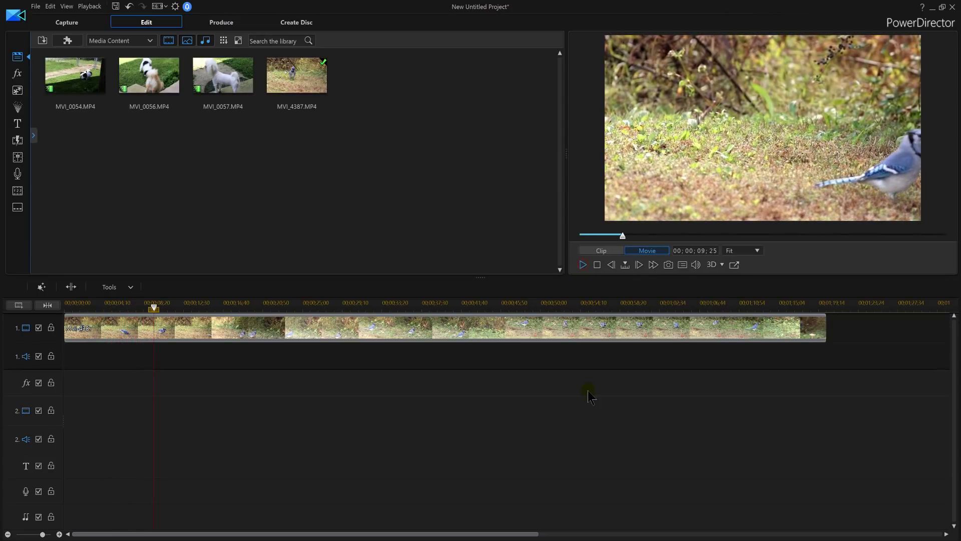
left_click(72, 286)
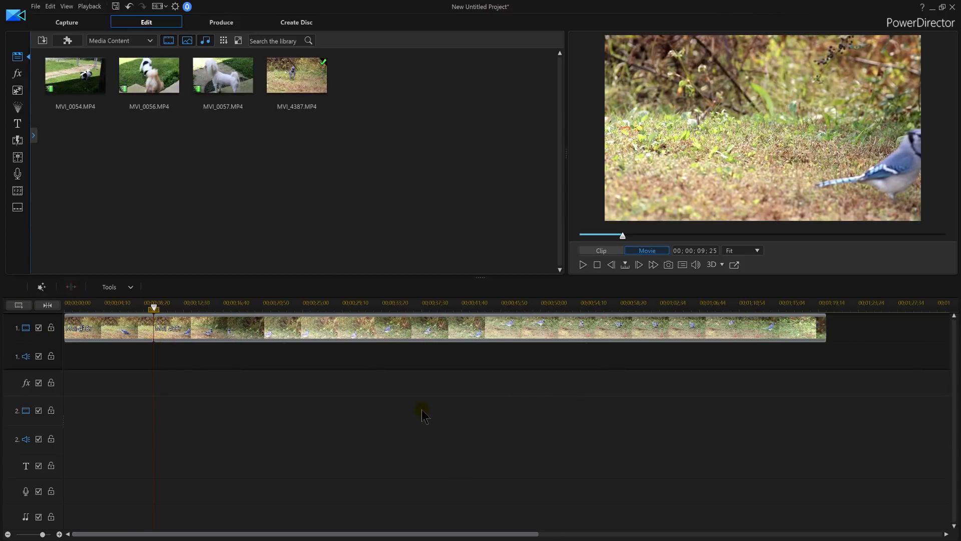
left_click(638, 269)
left_click(639, 269)
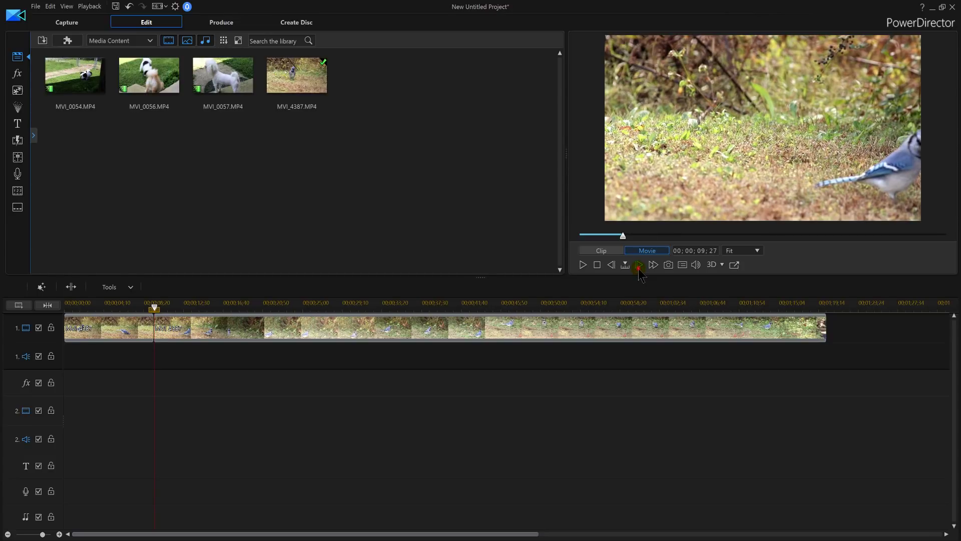
left_click(639, 270)
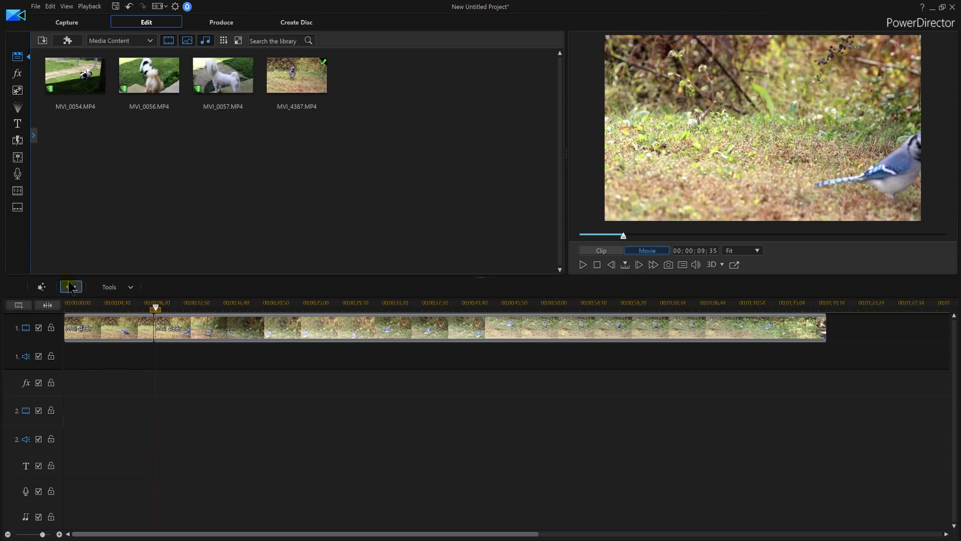
left_click(300, 445)
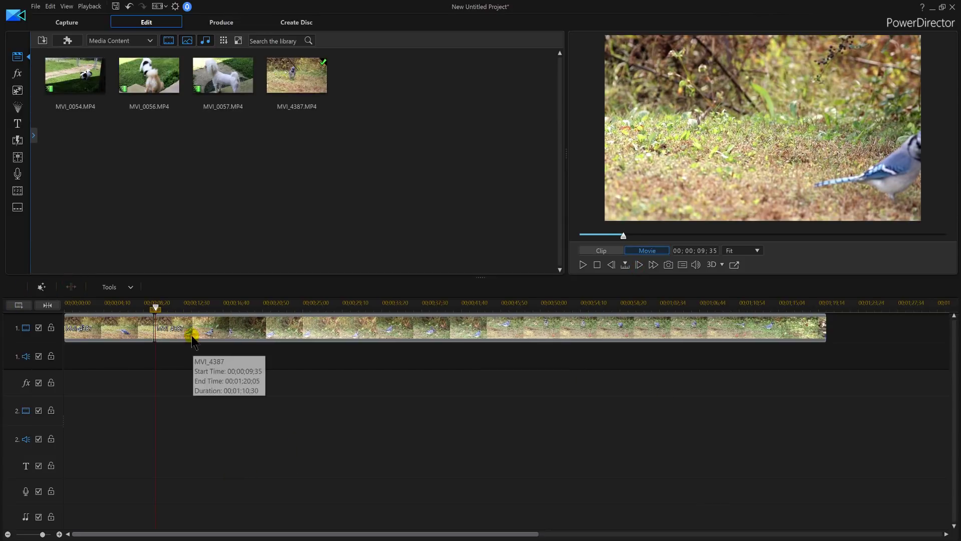
- Move the leftover second blue jay piece aside to discard it
left_click_drag(193, 334, 765, 337)
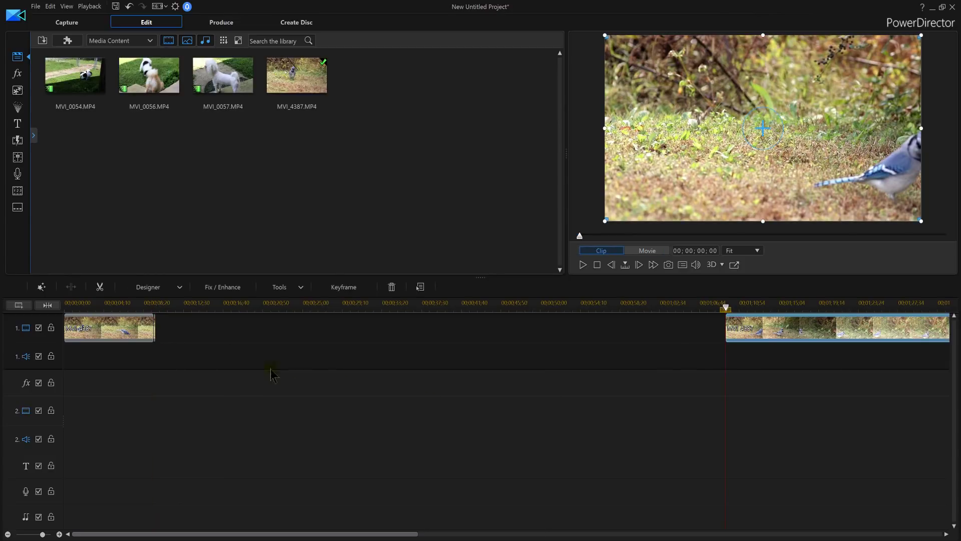
scroll(129, 307, "up", 3)
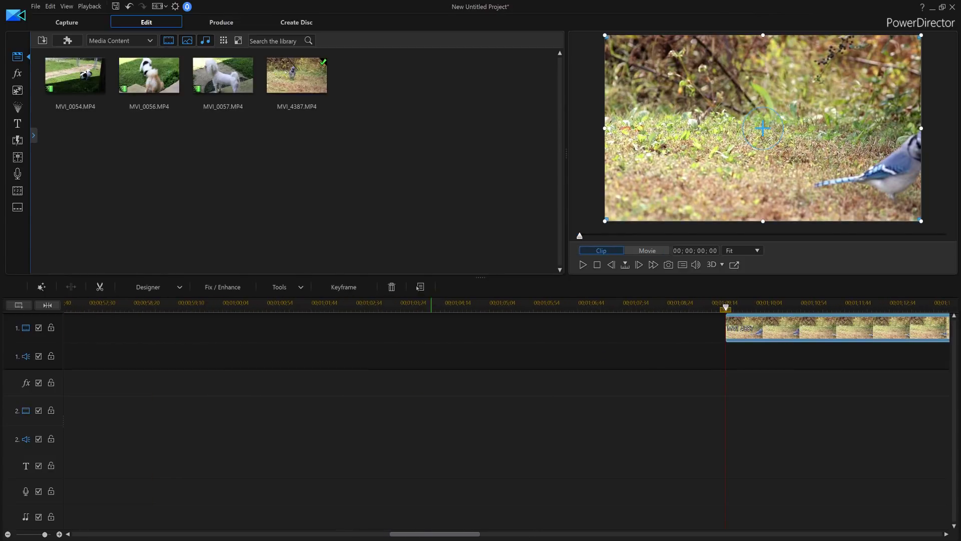
left_click_drag(445, 533, 112, 513)
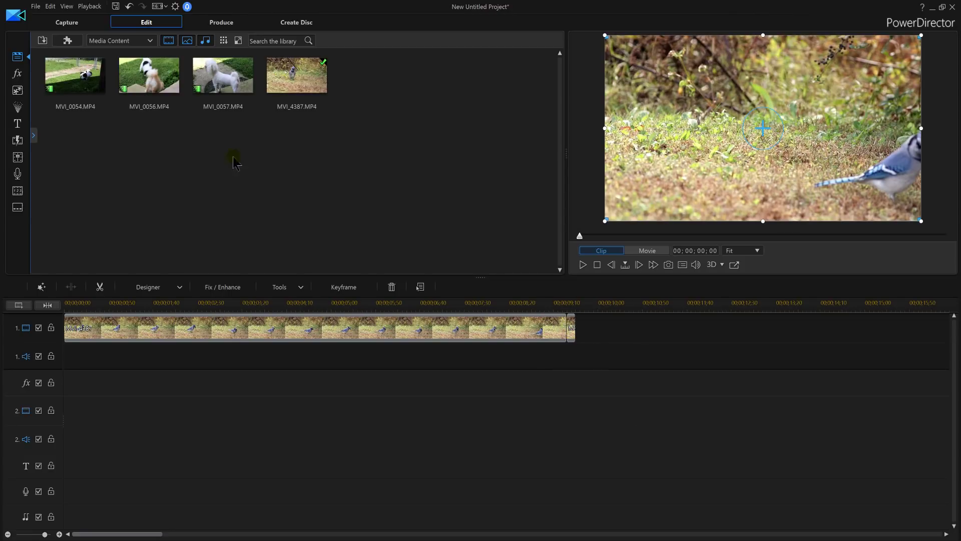
- Append white dog clip MVI_0057 after the blue jay clip and delete its audio
mouse_move(223, 75)
left_mouse_down()
mouse_move(597, 321)
mouse_move(576, 325)
left_mouse_up()
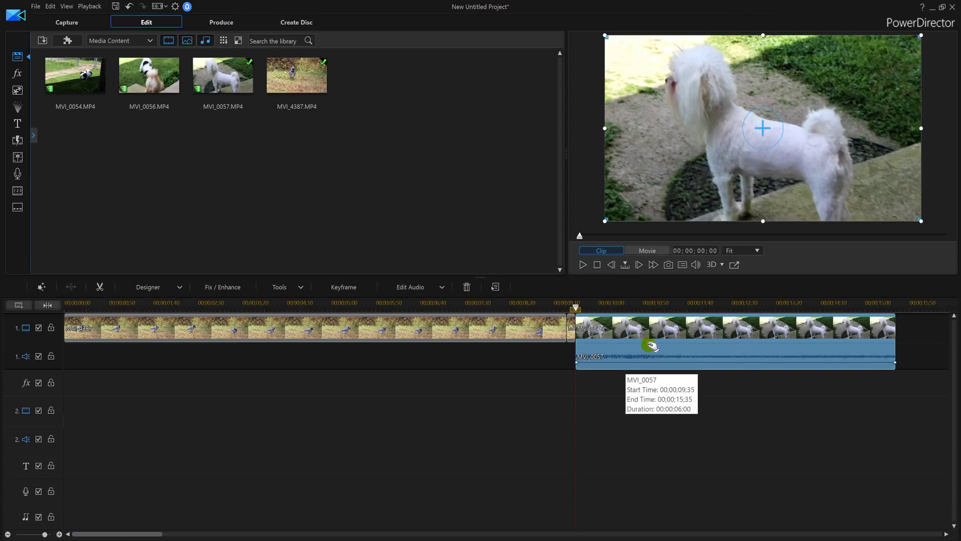
right_click(651, 345)
mouse_move(688, 287)
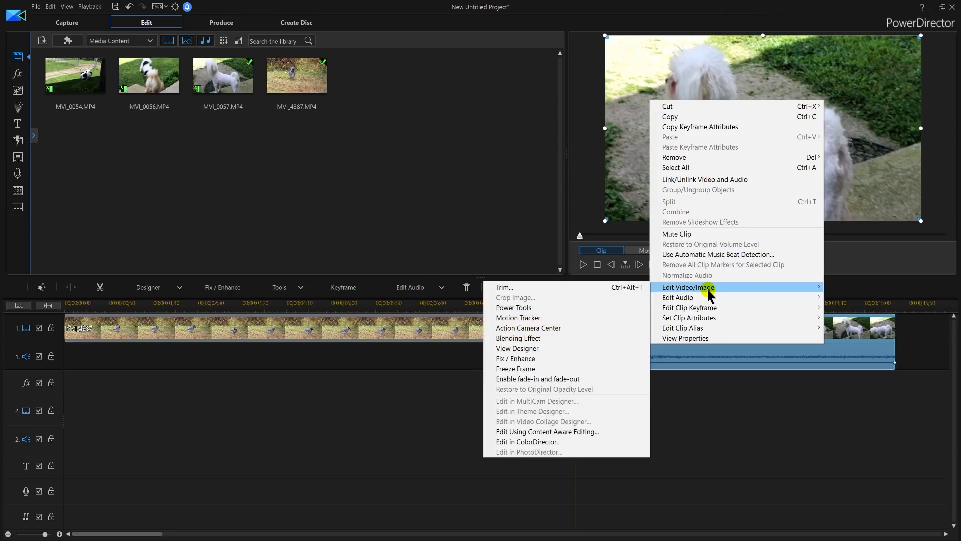
left_click(683, 179)
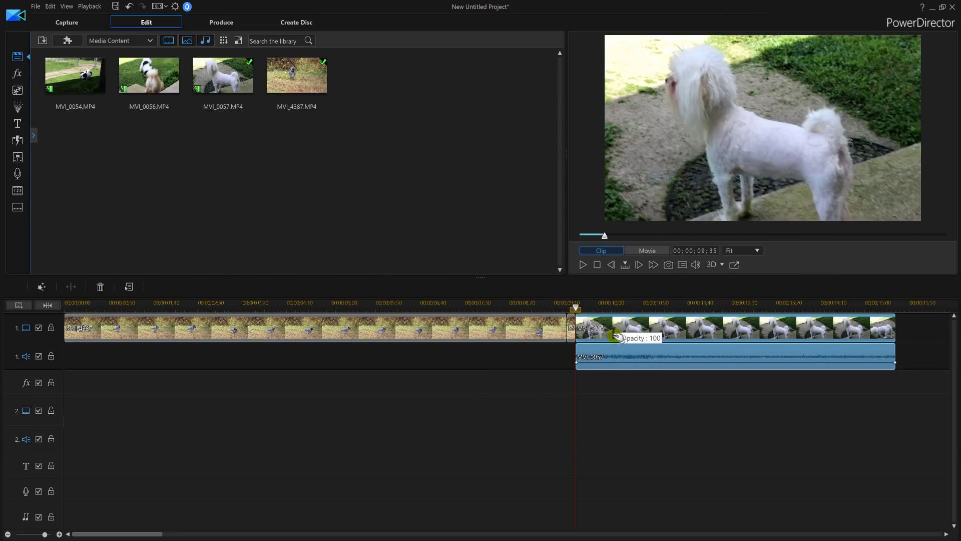
left_click(617, 357)
key("Delete")
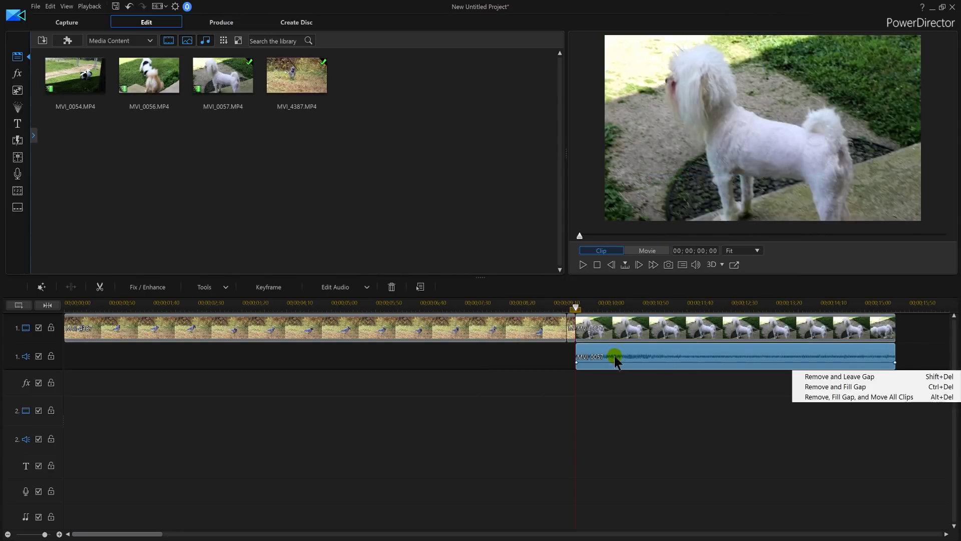
left_click(845, 387)
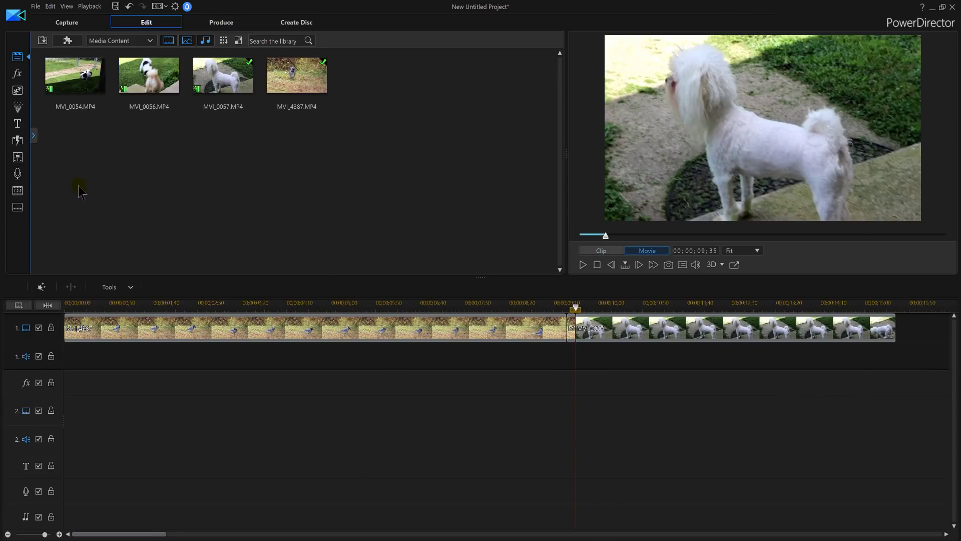
left_click(24, 145)
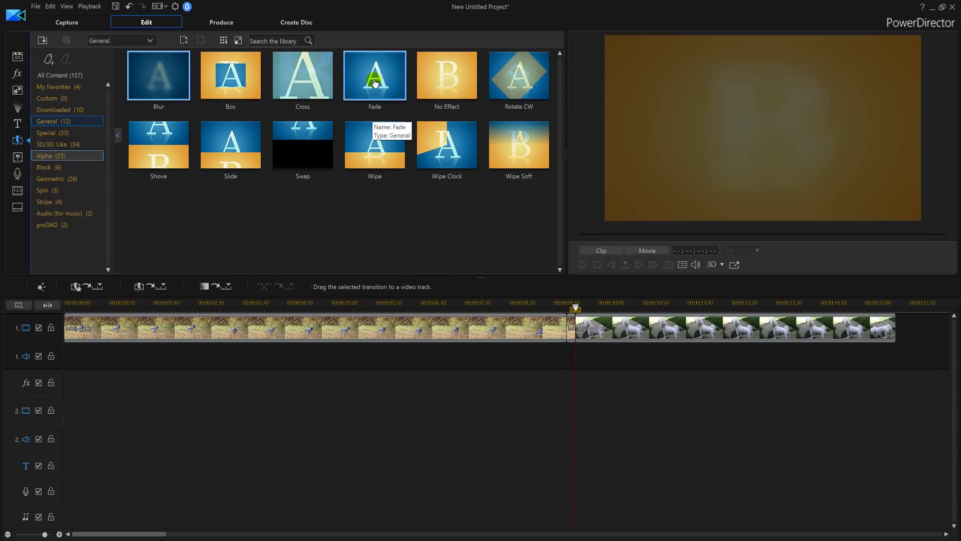
- Drop the General Fade transition onto the join between the blue jay and dog clips
left_click_drag(375, 83, 523, 397)
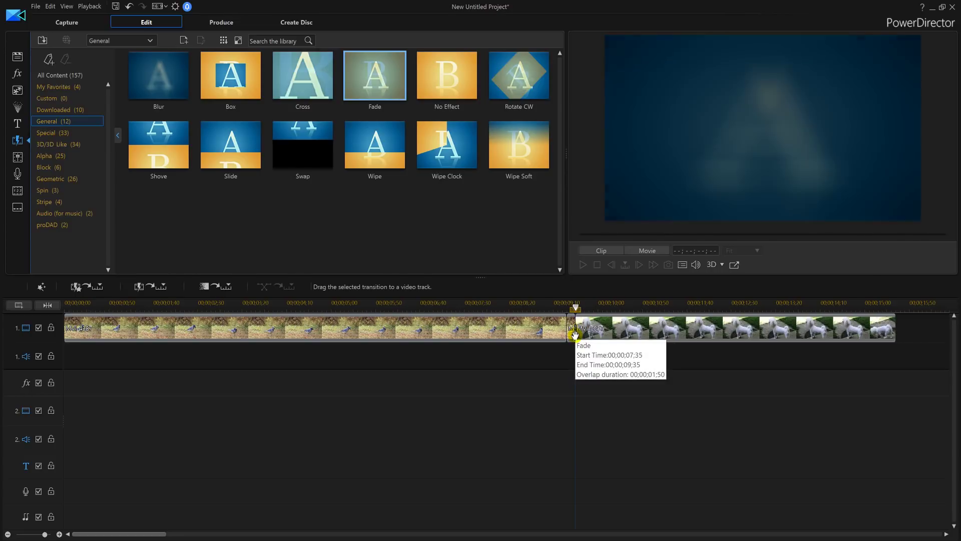
left_click_drag(574, 333, 575, 335)
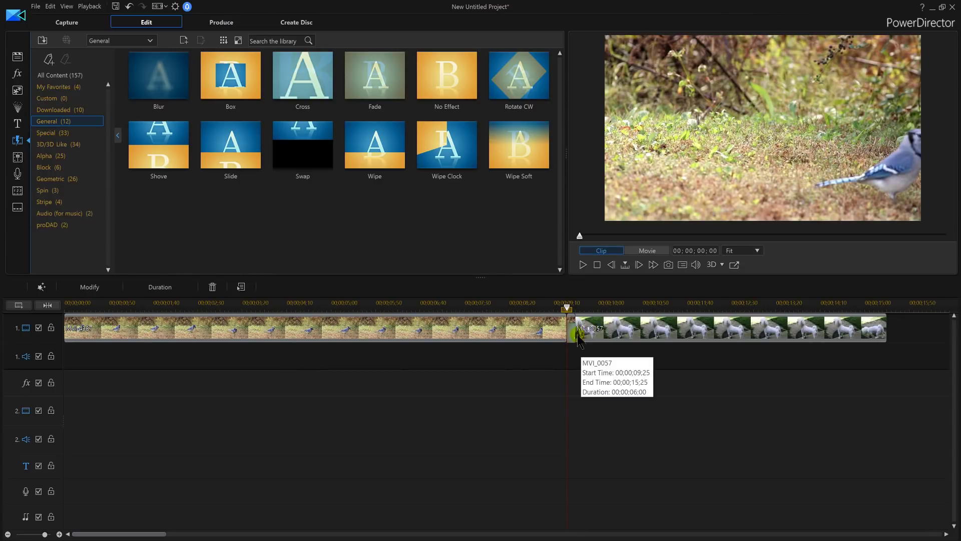
left_click(570, 338)
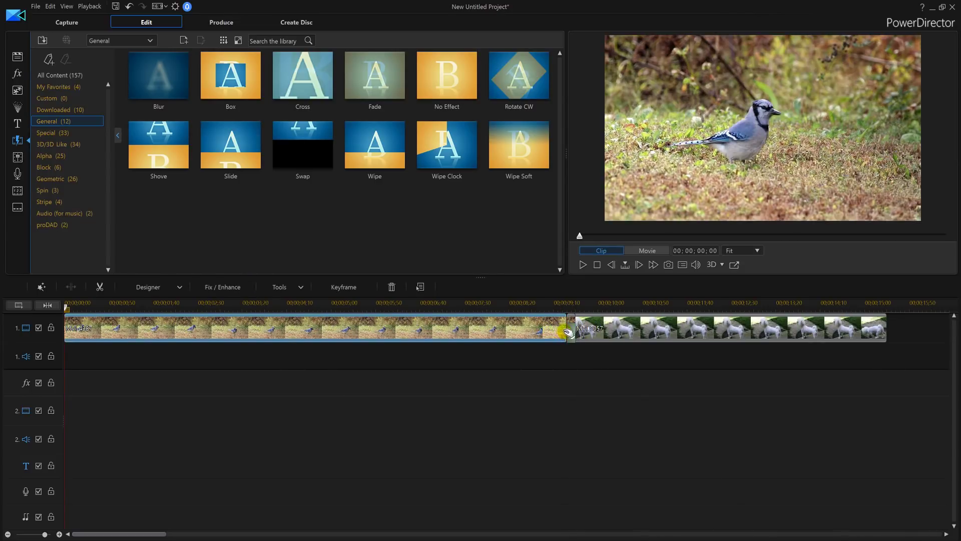
left_click(571, 338)
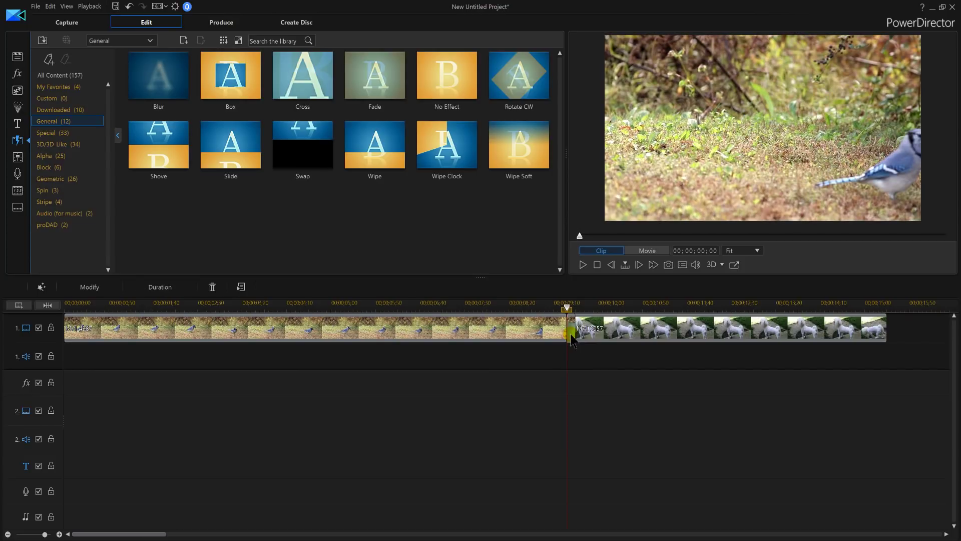
- Set the Fade transition to a 00;00;00;10 duration with Overlap behavior
left_click(99, 290)
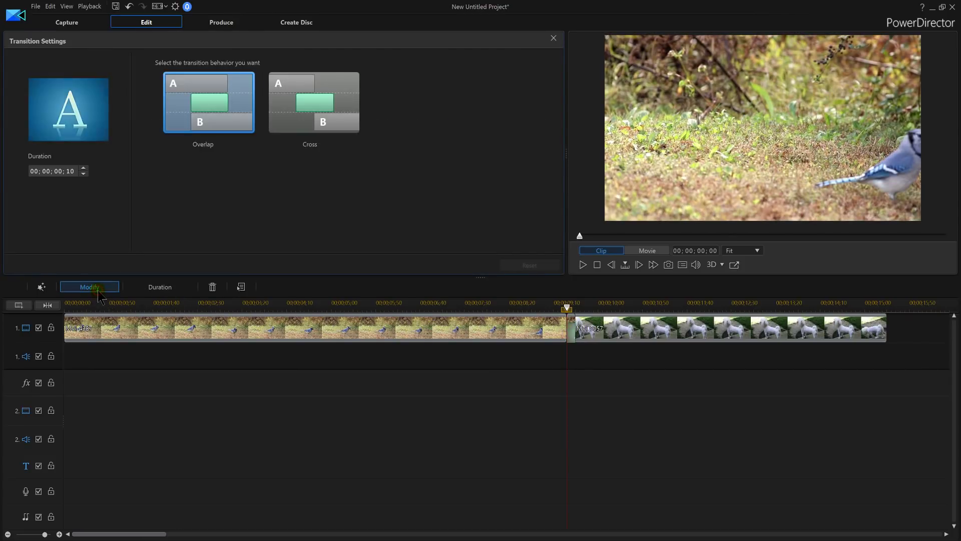
left_click(71, 172)
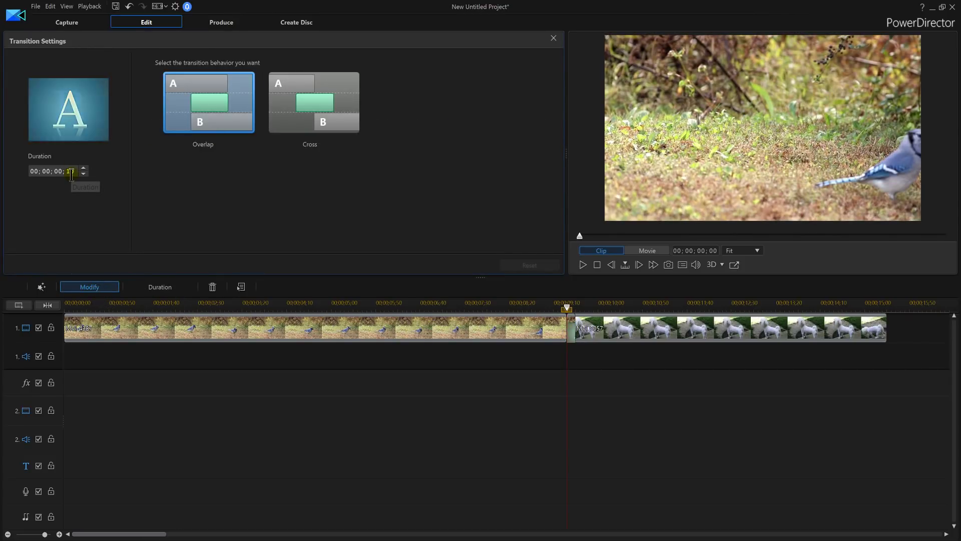
type("10")
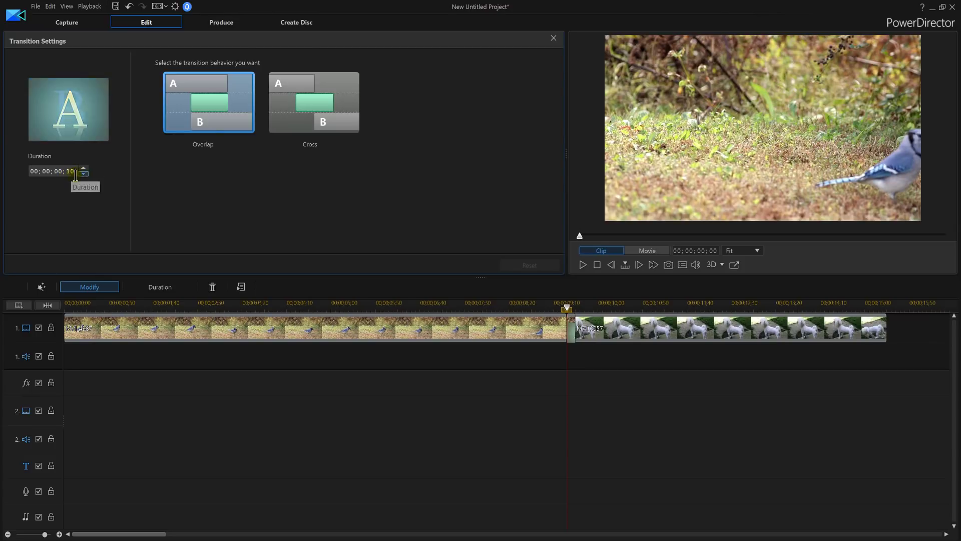
left_click(247, 134)
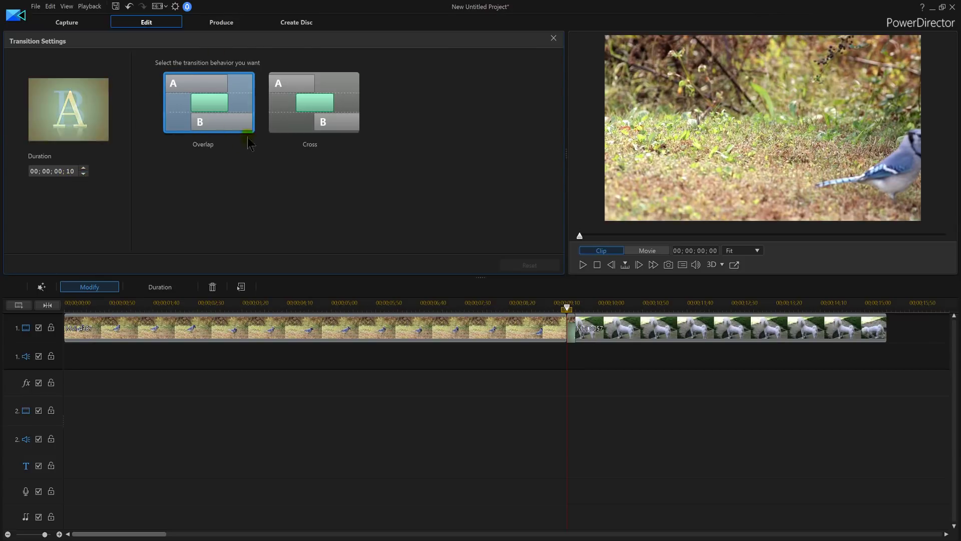
left_click(553, 39)
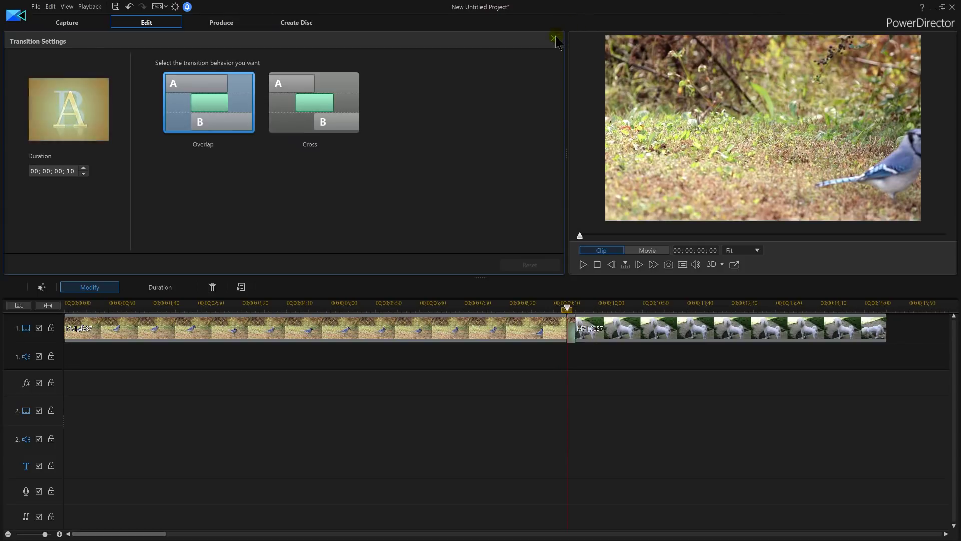
left_click(558, 321)
- Preview the 10-frame fade by playing and scrubbing across the blue jay–dog join
left_click(583, 265)
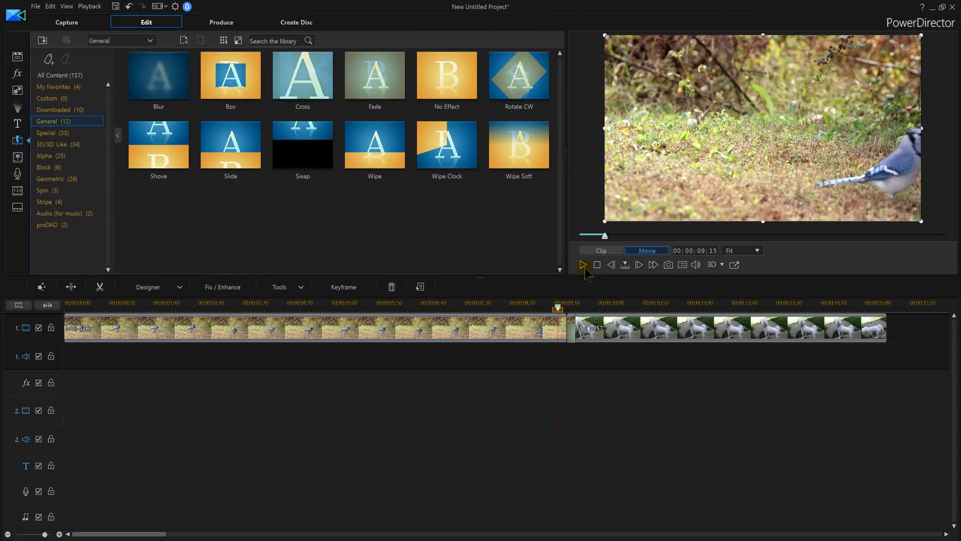
left_click(584, 266)
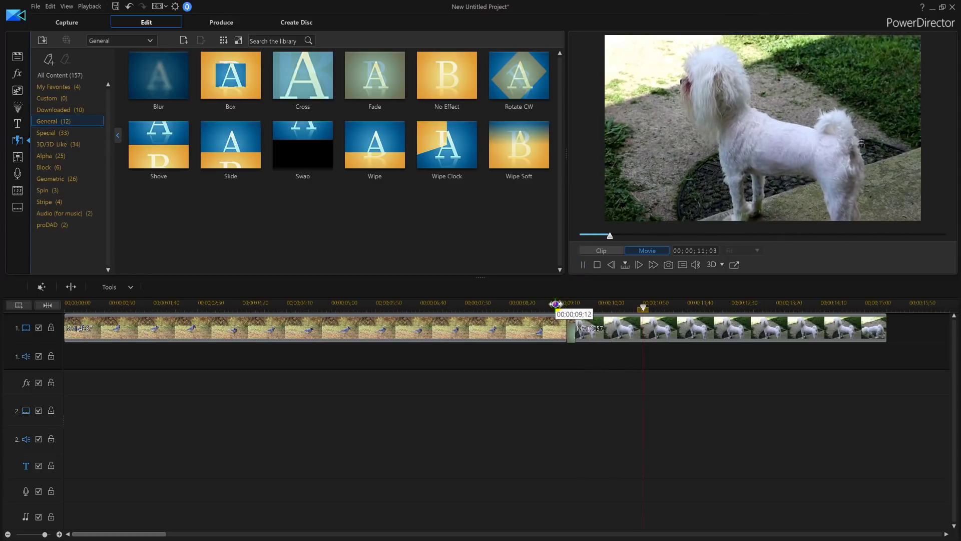
left_click(584, 268)
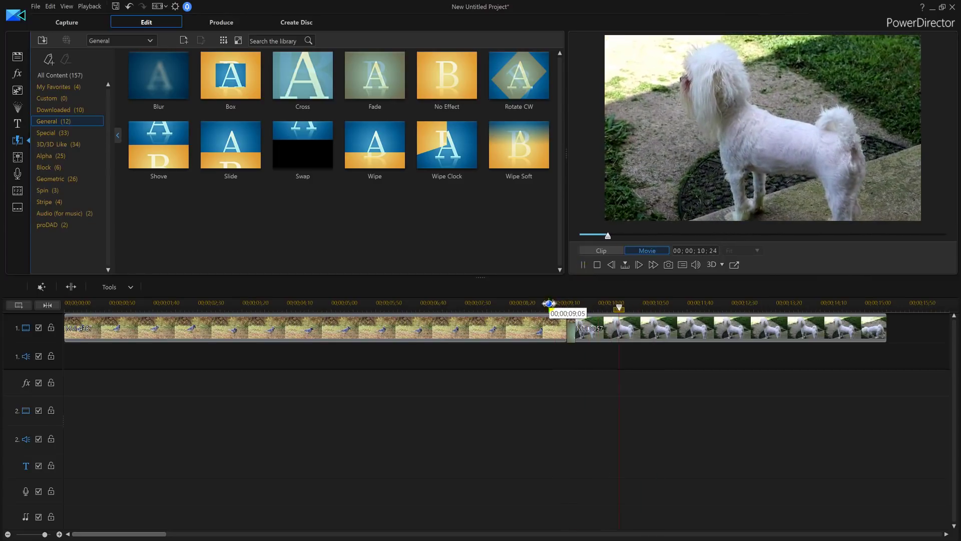
left_click(555, 305)
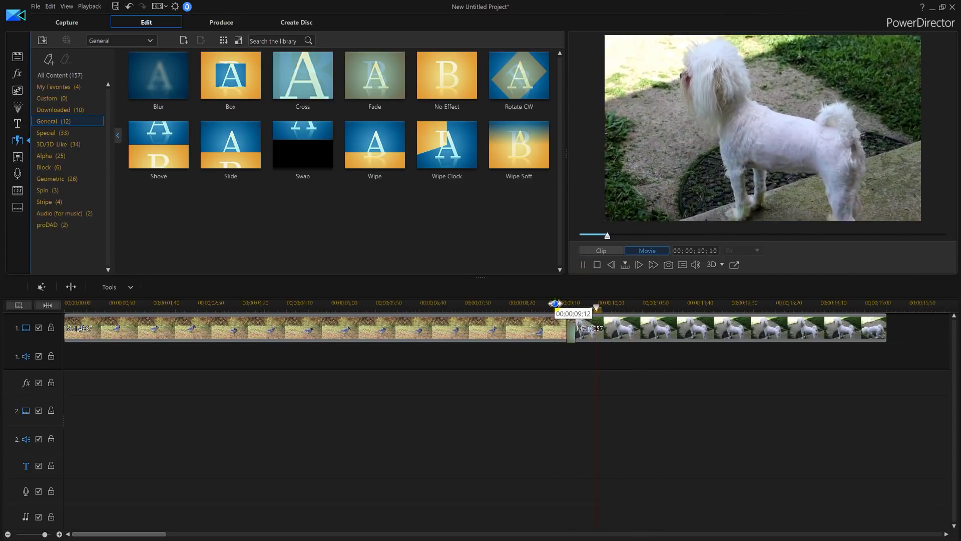
left_click_drag(554, 306, 547, 309)
left_click(582, 265)
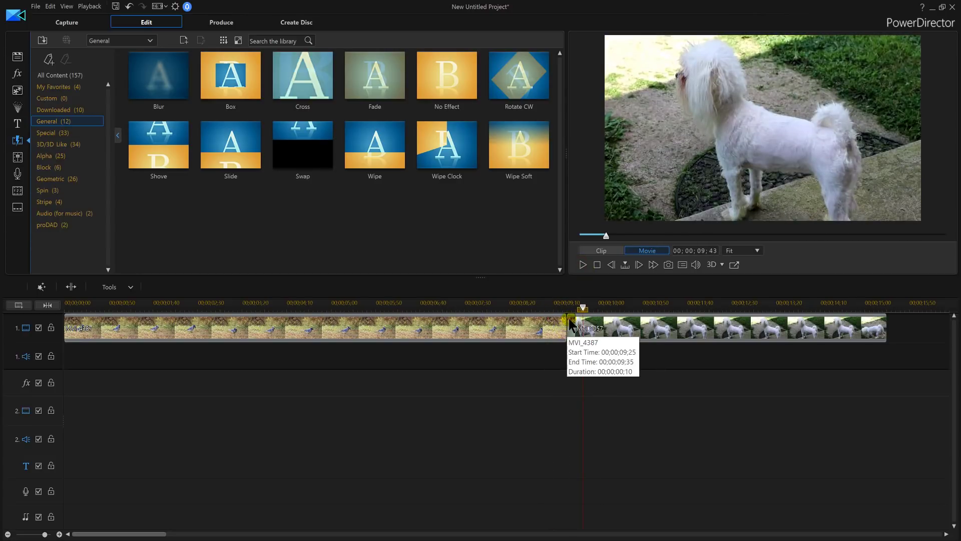
left_click(563, 333)
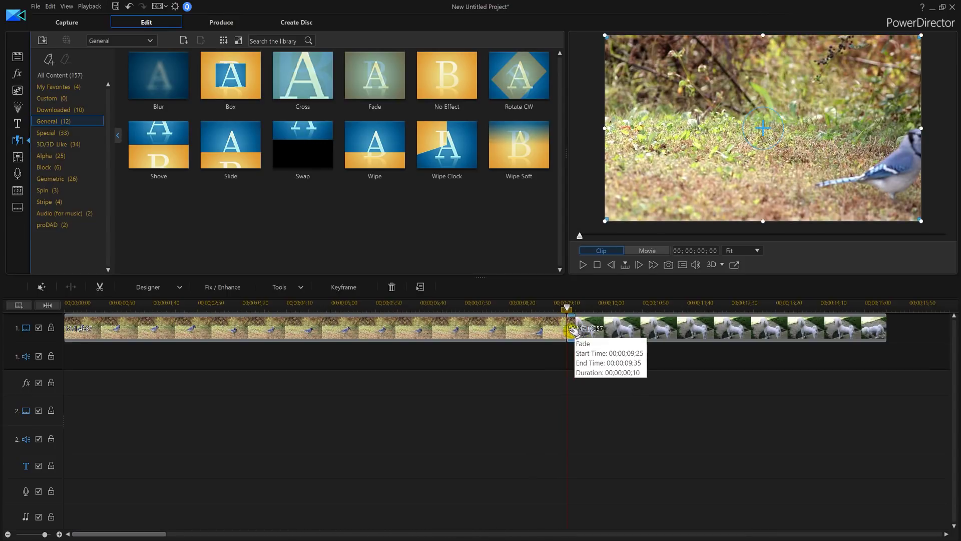
- Tick Crop & Zoom for the blue jay clip under Tools > Power Tools
left_click(302, 287)
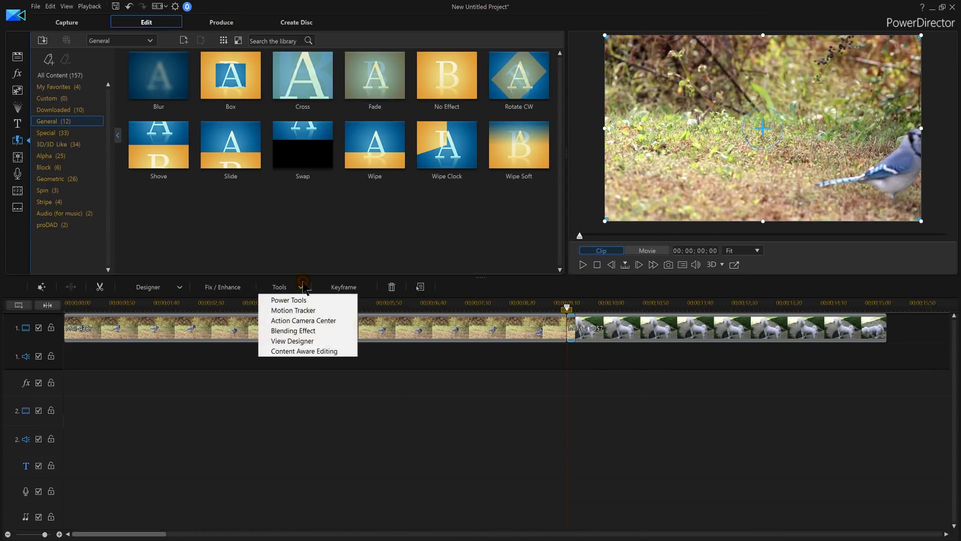
left_click(301, 300)
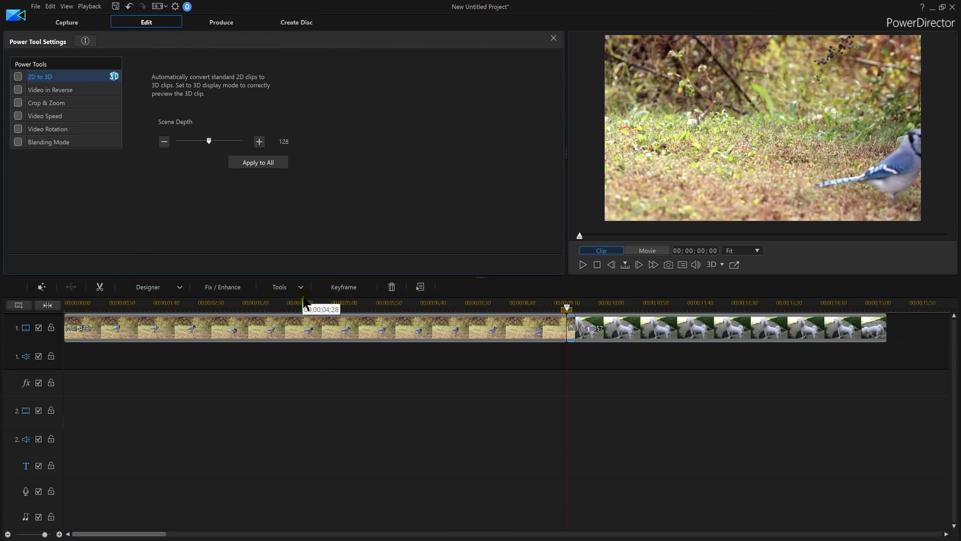
mouse_move(572, 328)
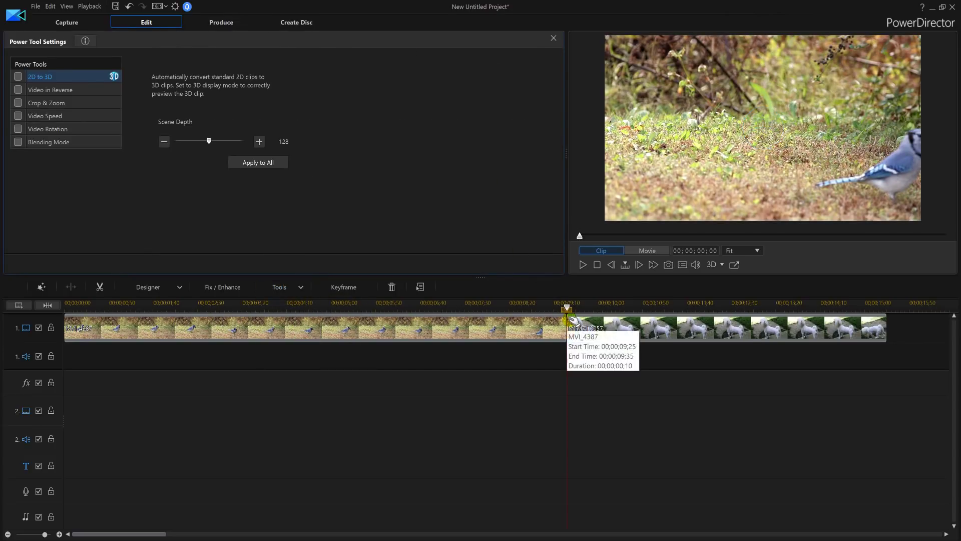
left_click(18, 103)
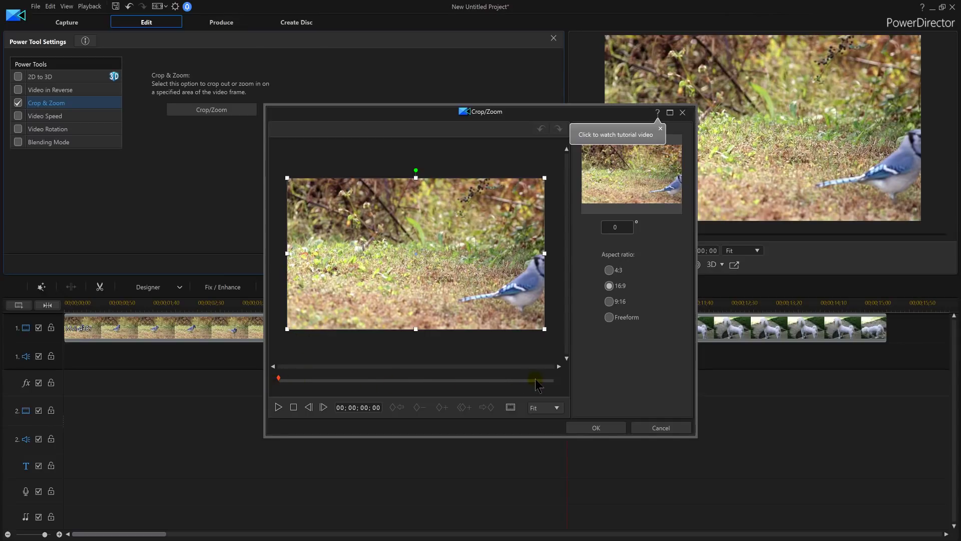
- Add two end keyframes whose crop boxes zoom progressively tighter onto the blue jay
left_click(441, 381)
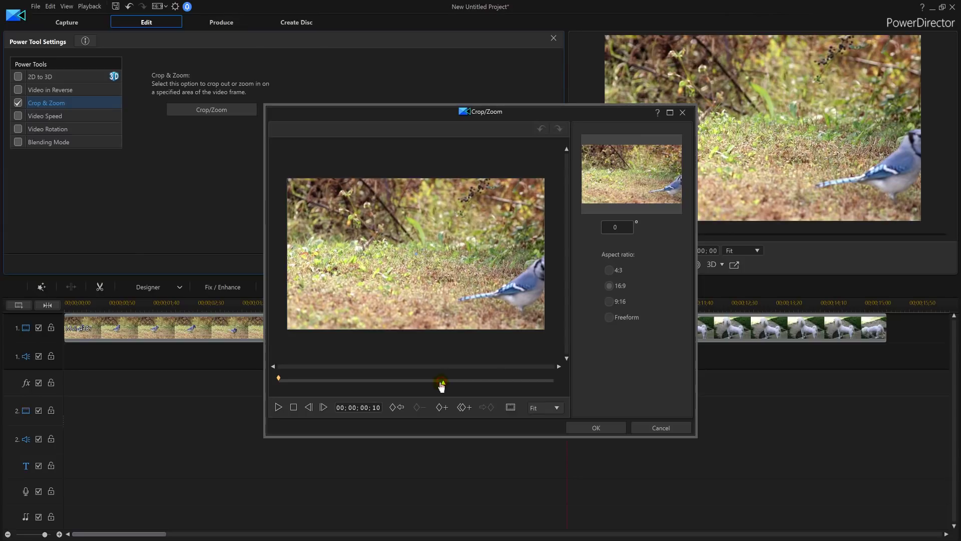
left_click(445, 408)
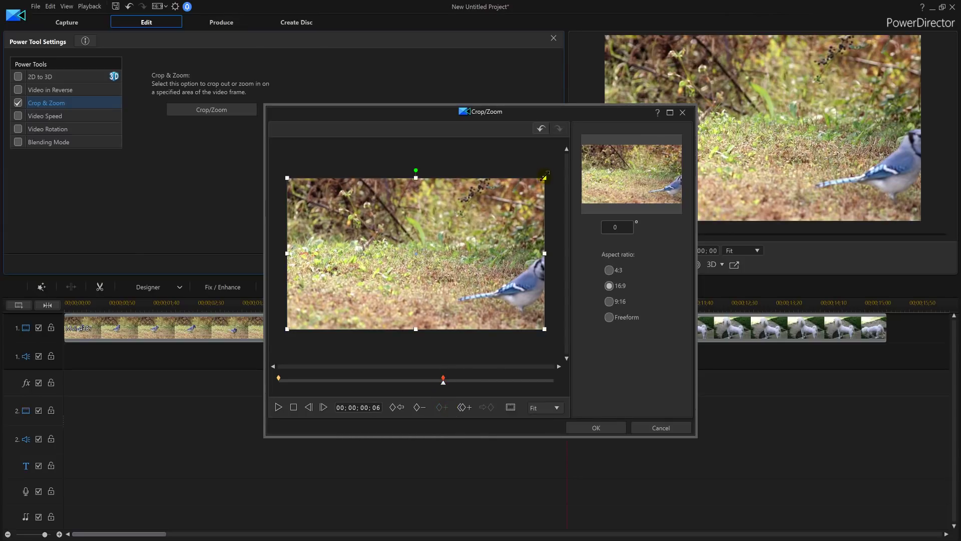
left_click_drag(543, 178, 470, 235)
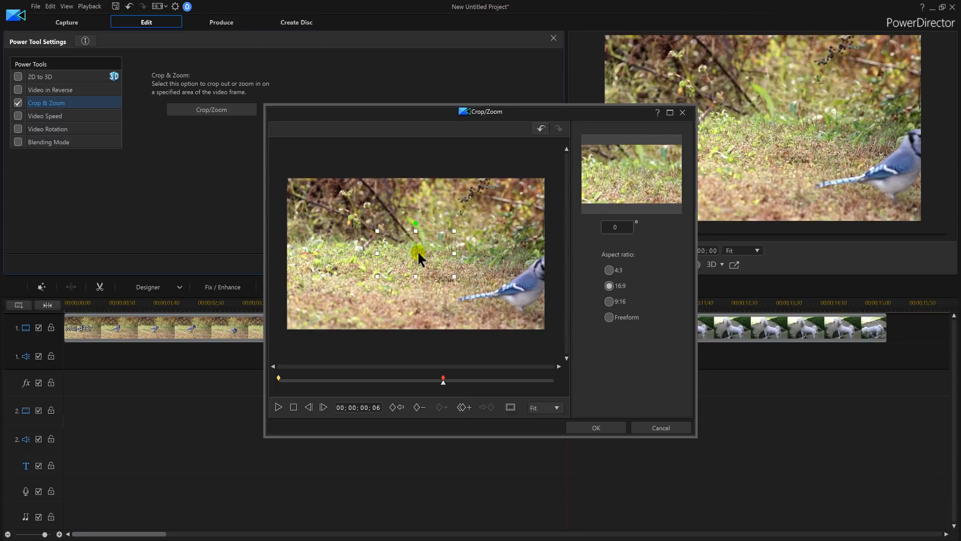
left_click_drag(417, 253, 506, 280)
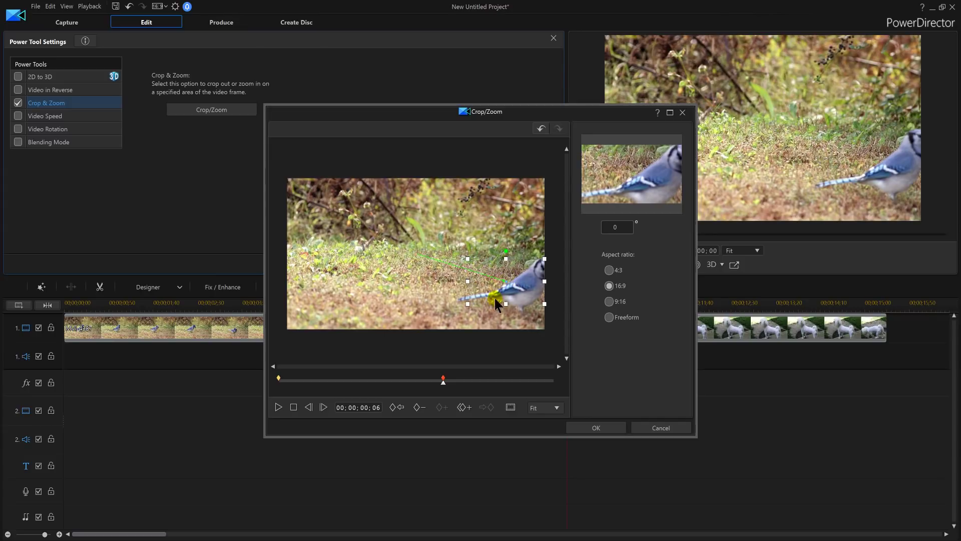
left_click(527, 381)
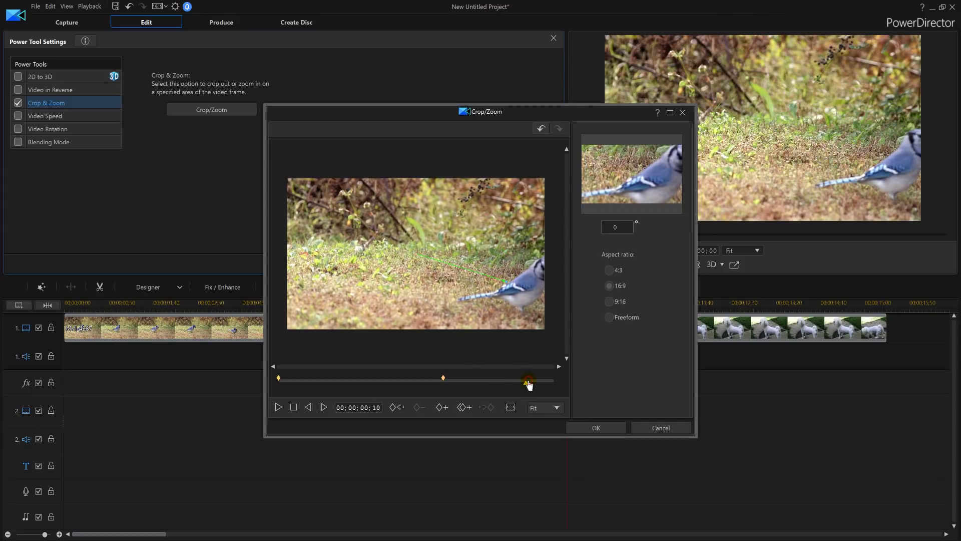
left_click(443, 407)
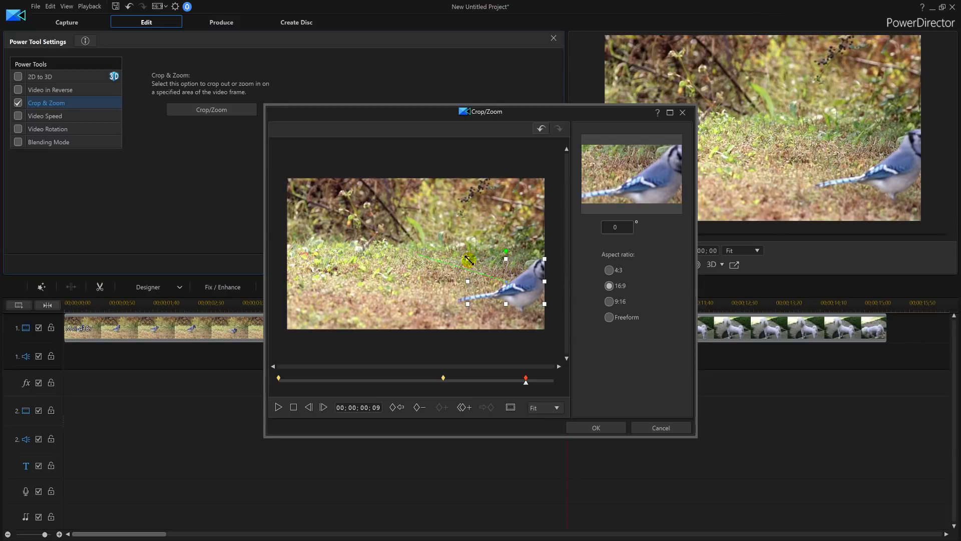
mouse_move(468, 260)
left_mouse_down()
mouse_move(502, 285)
mouse_move(527, 270)
left_mouse_up()
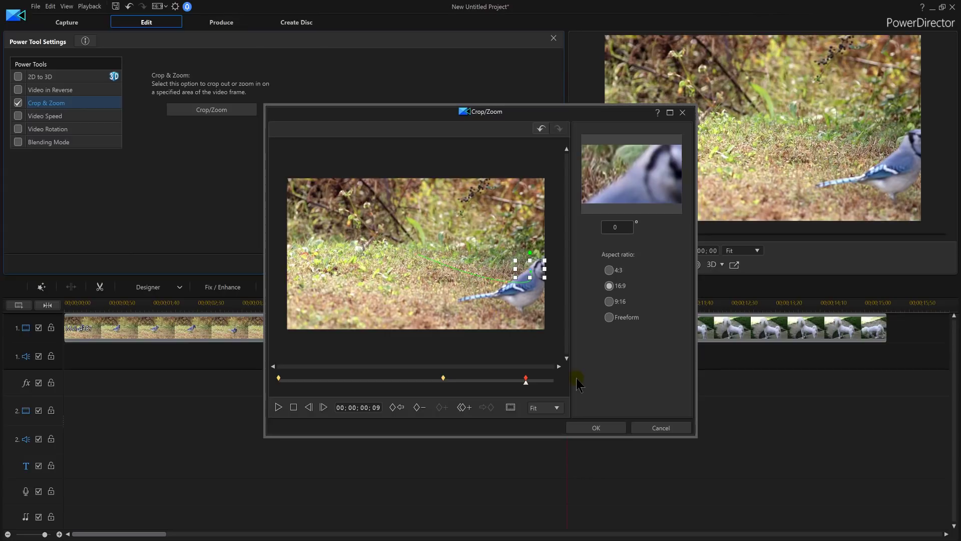
left_click(595, 427)
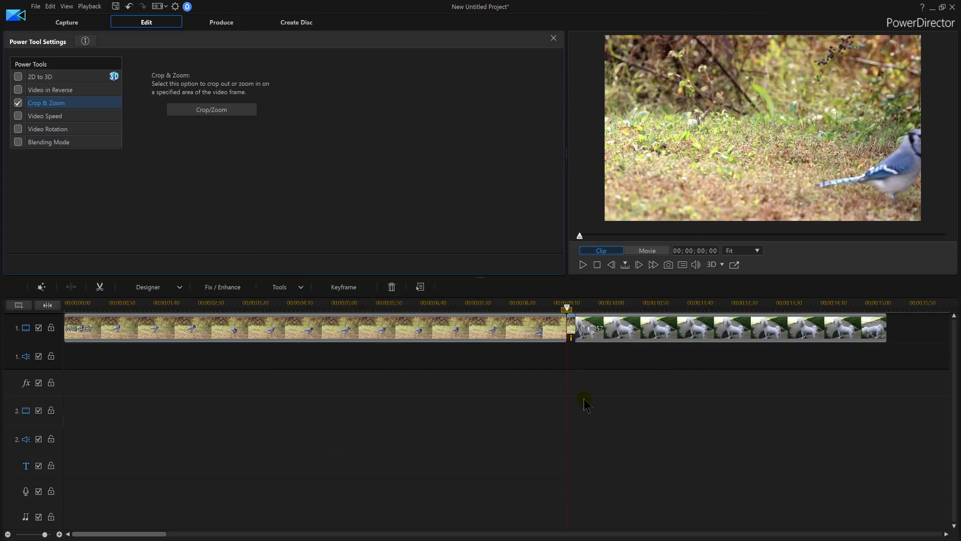
left_click(523, 304)
- Close Power Tools and preview the zoom and fade from bird to dog, then stop
left_click(583, 265)
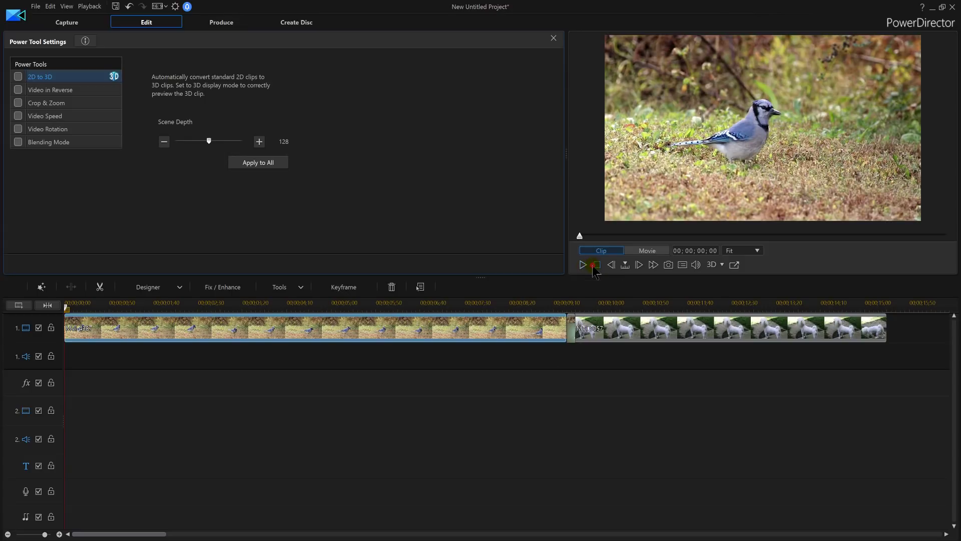
left_click(589, 408)
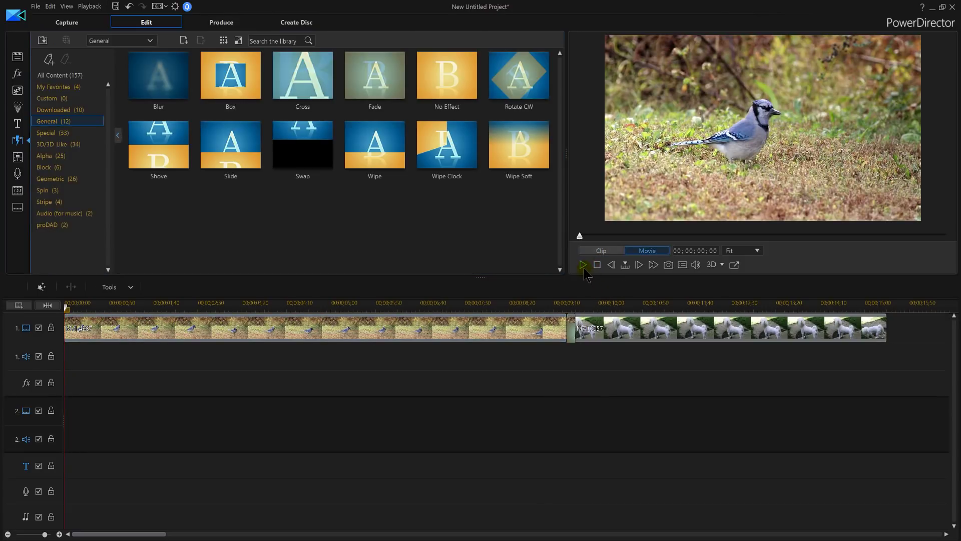
left_click(583, 267)
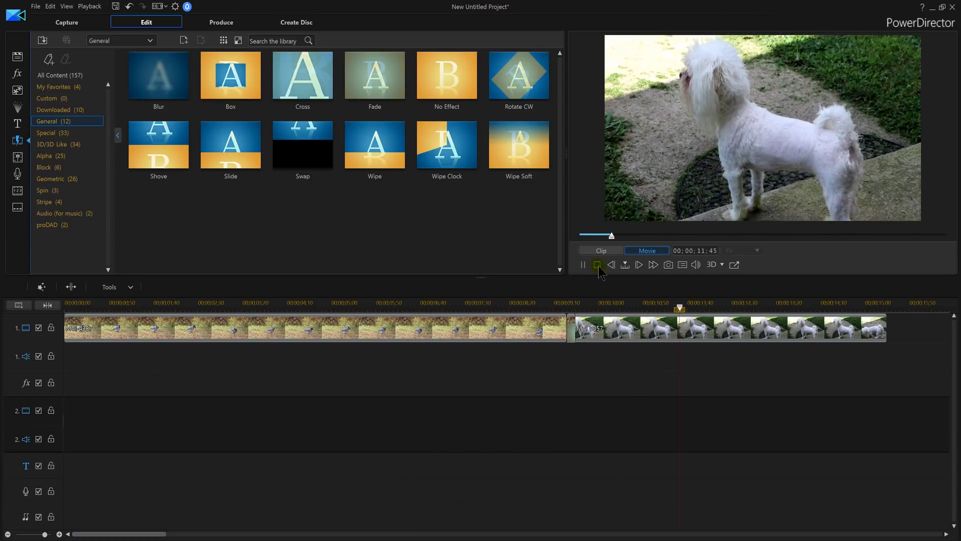
left_click(596, 265)
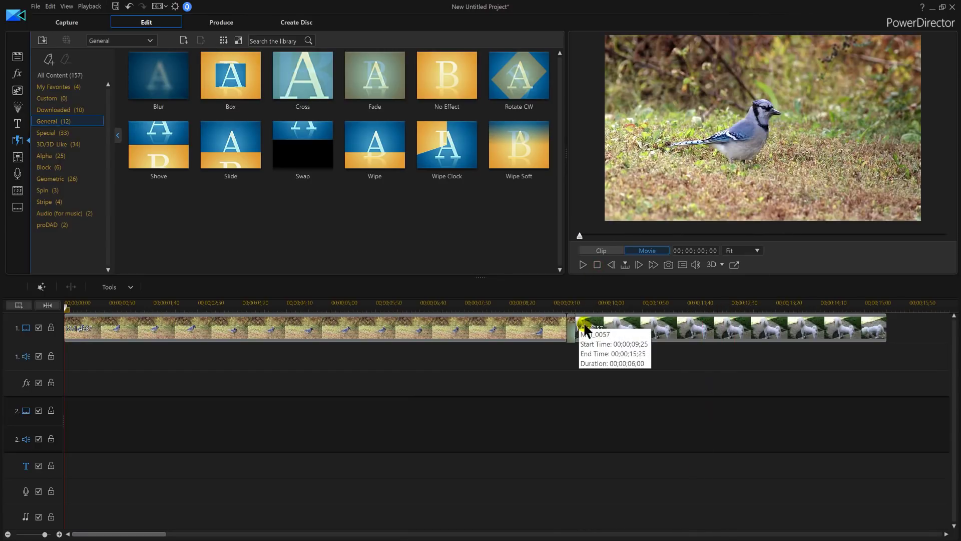
- Place Back Light on the FX track at 09;25 and trim it to 10 frames
left_click(17, 75)
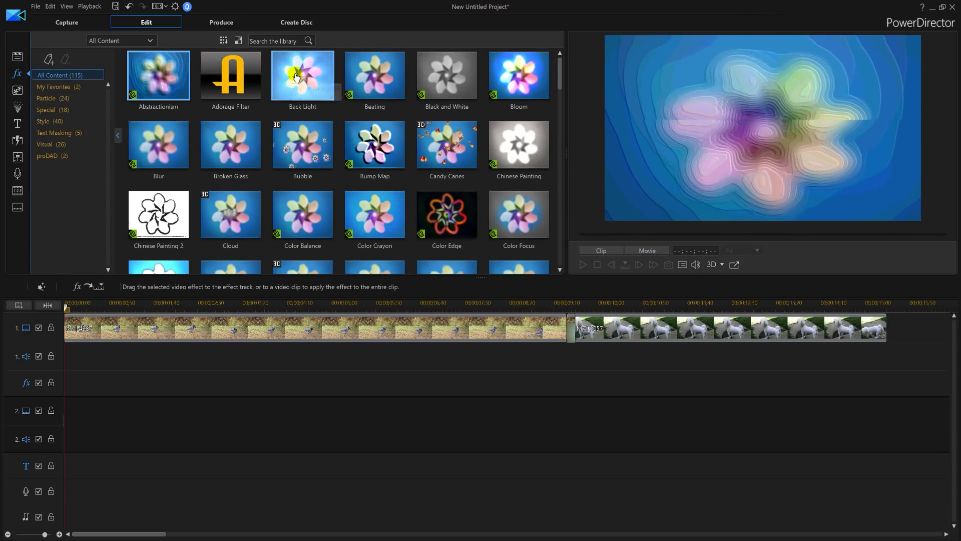
mouse_move(296, 86)
left_mouse_down()
mouse_move(582, 493)
mouse_move(569, 366)
mouse_move(567, 386)
left_mouse_up()
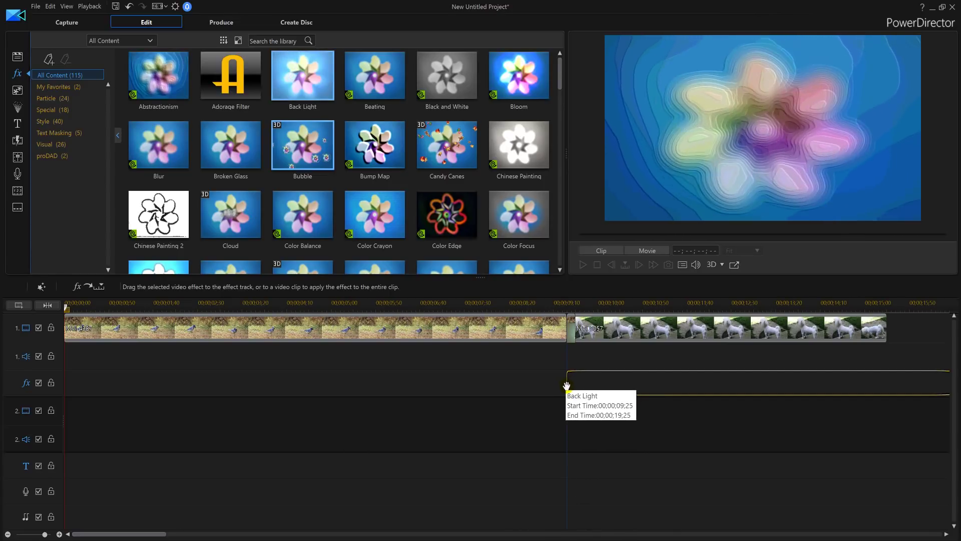
left_click_drag(566, 385, 567, 385)
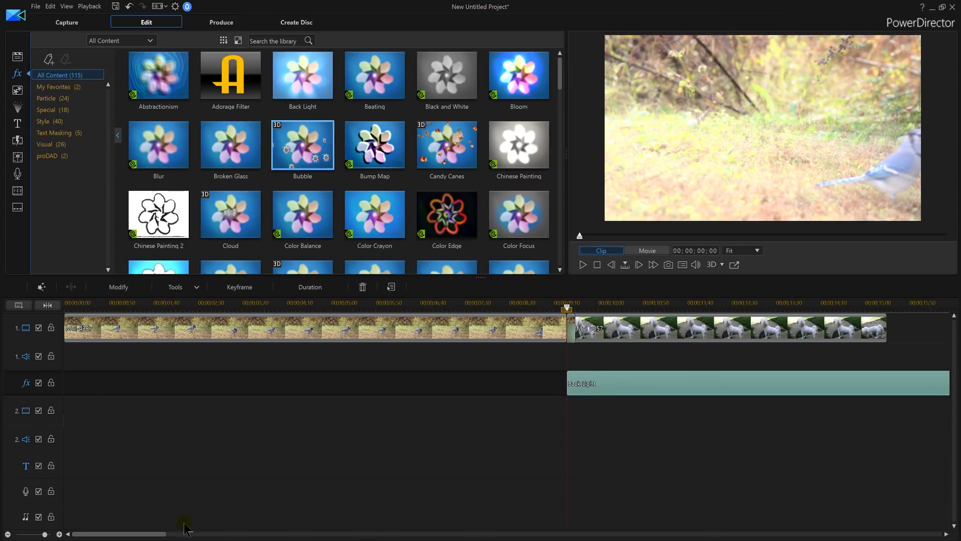
left_click_drag(157, 534, 180, 537)
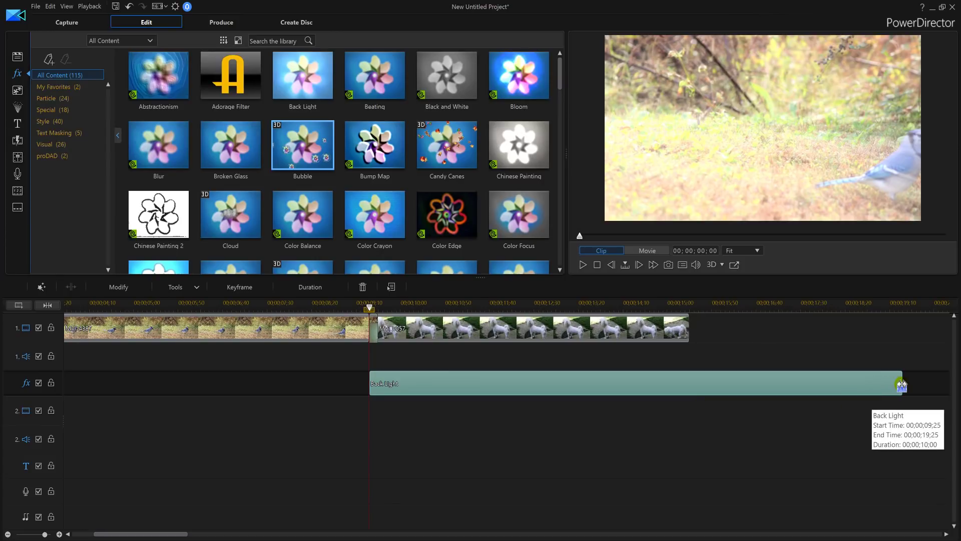
left_click_drag(901, 384, 378, 374)
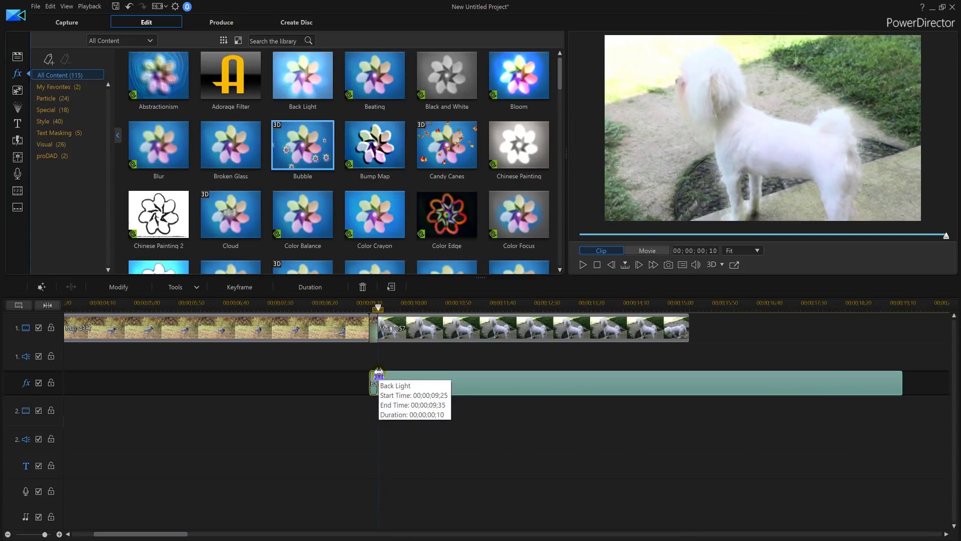
left_click_drag(557, 527, 571, 520)
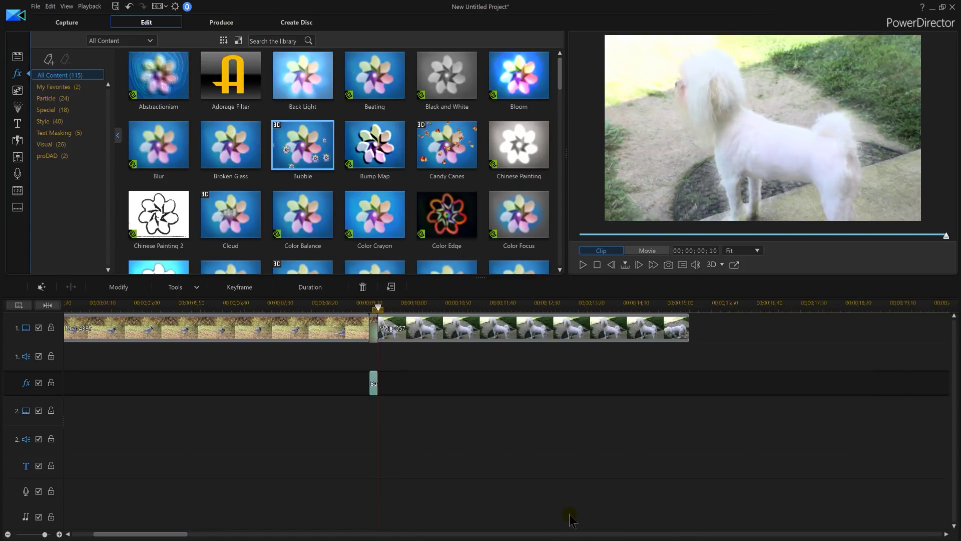
left_click_drag(134, 537, 113, 536)
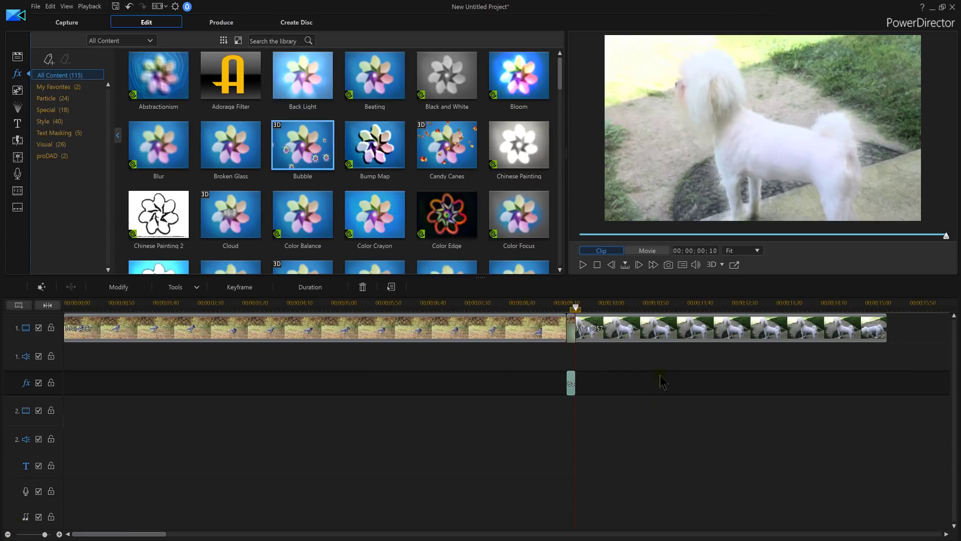
left_click(638, 498)
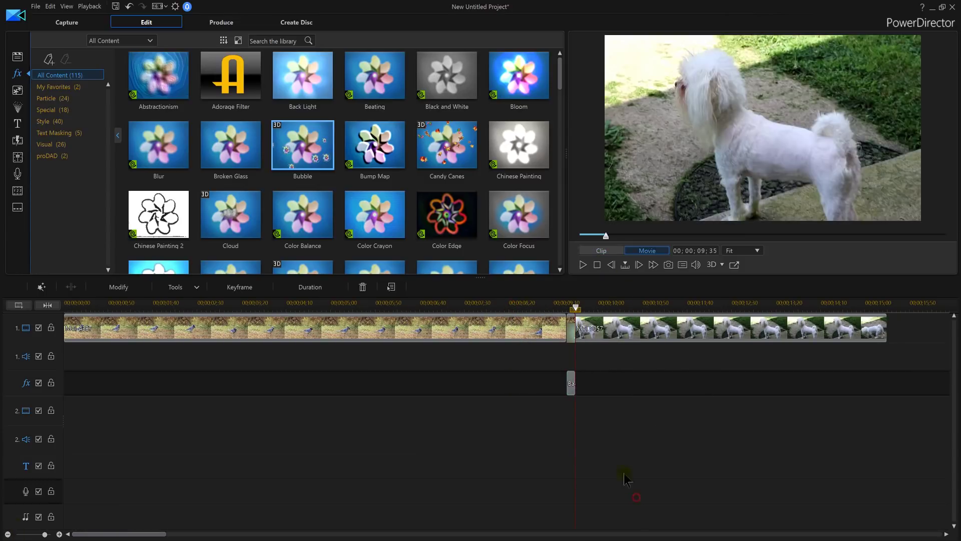
left_click(597, 266)
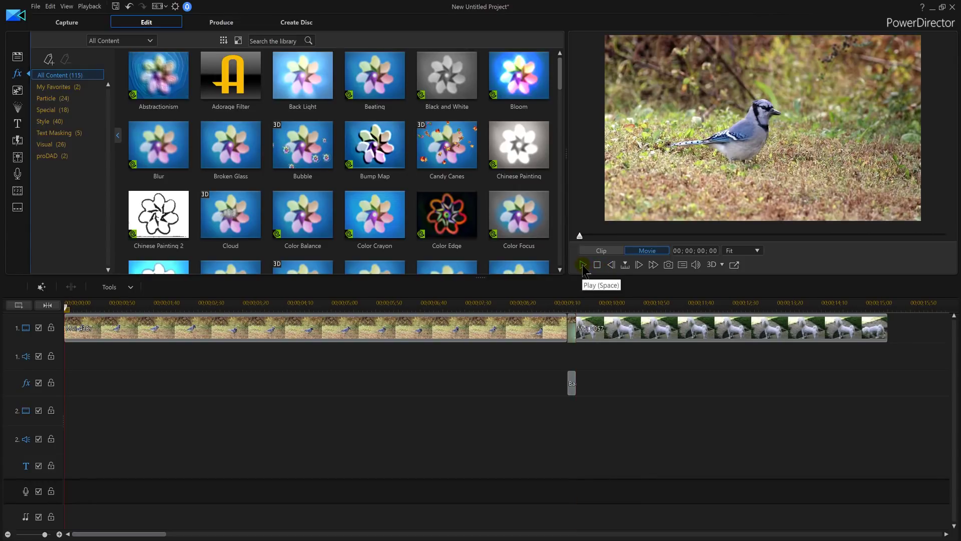
left_click(583, 265)
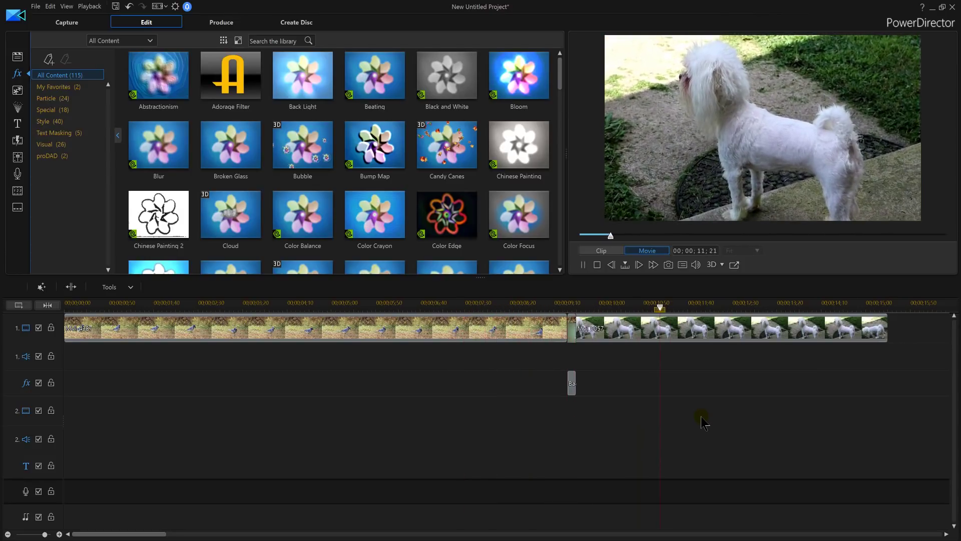
left_click(439, 304)
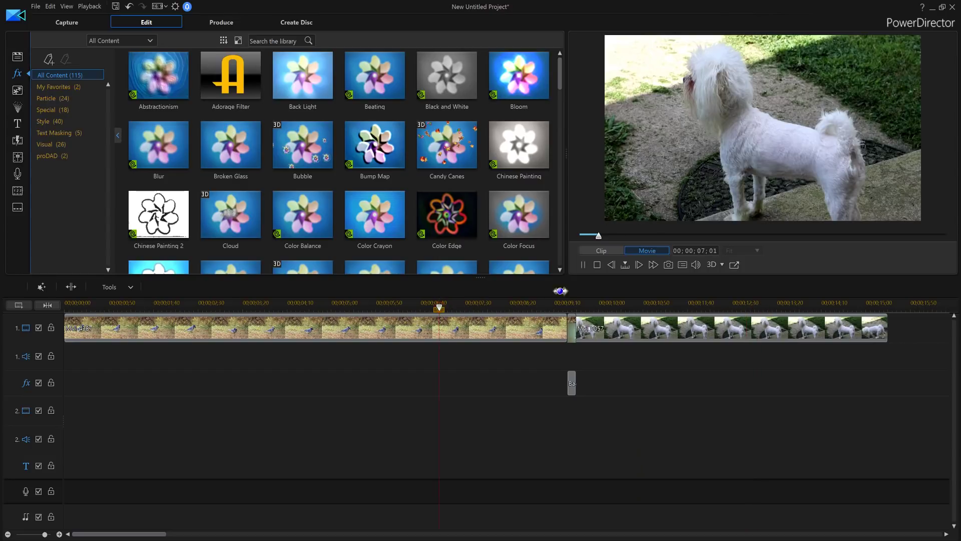
left_click(583, 266)
left_click(574, 386)
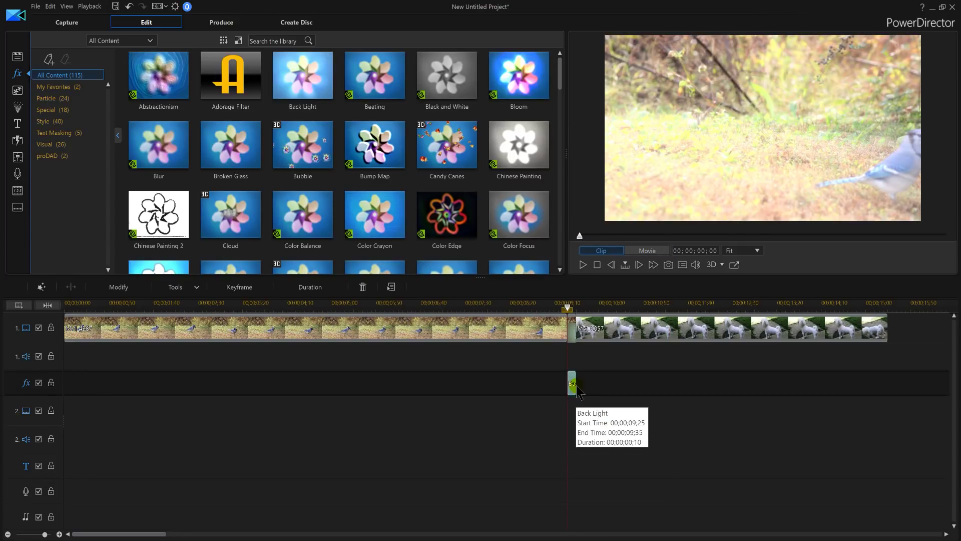
- Trim the Back Light effect to six frames (09;25–09;31) and preview the whole movie again
left_click_drag(575, 387, 572, 386)
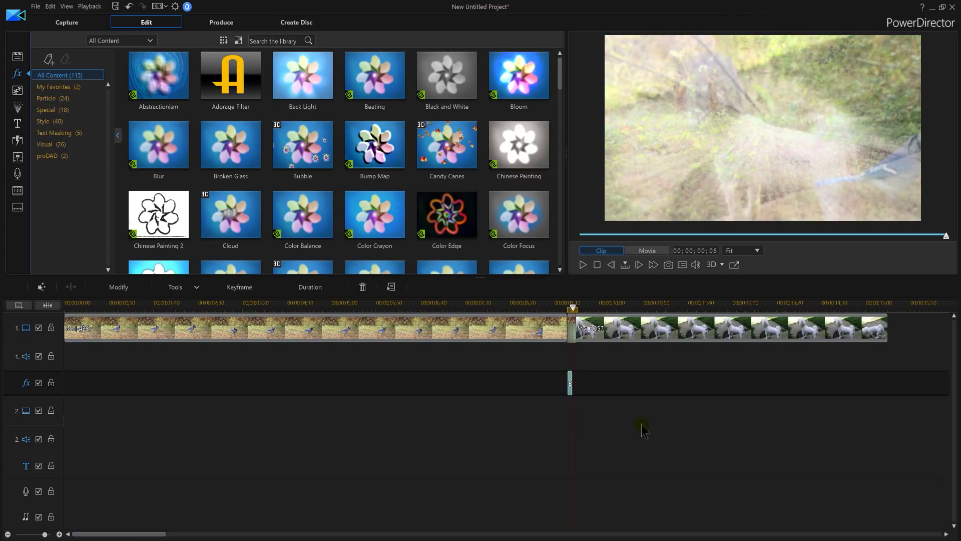
left_click(597, 265)
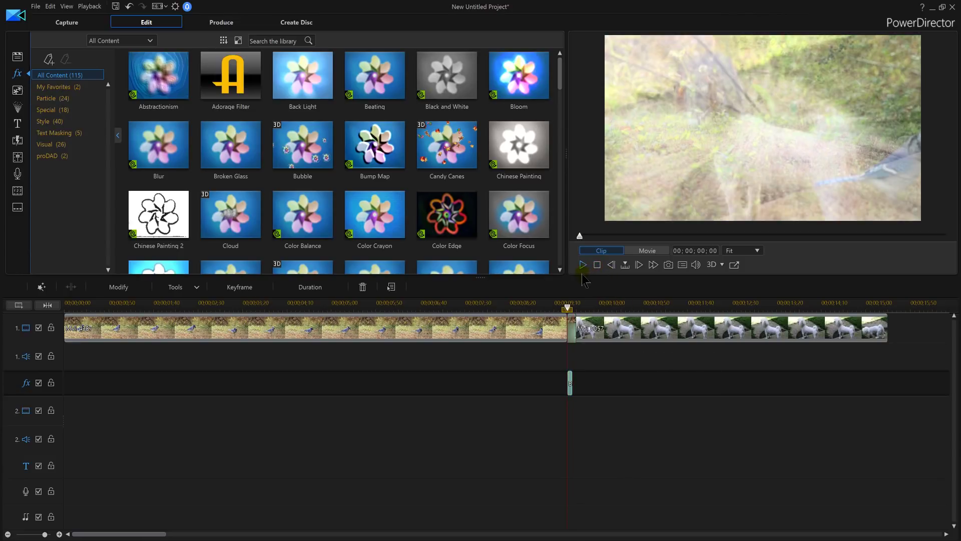
left_click(617, 433)
- Replay the transition several times from about 07;47, then reselect the Back Light effect clip
left_click(596, 265)
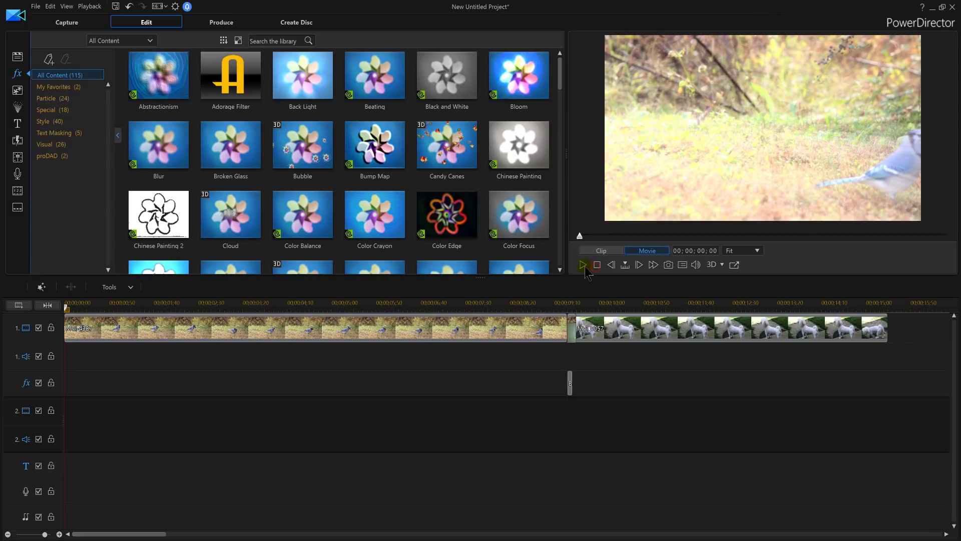
left_click(583, 264)
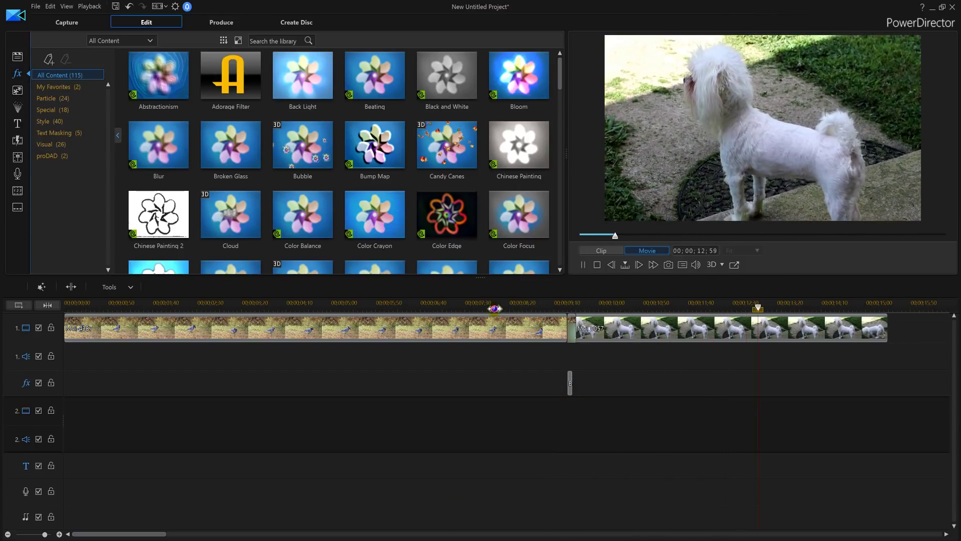
left_click(504, 307)
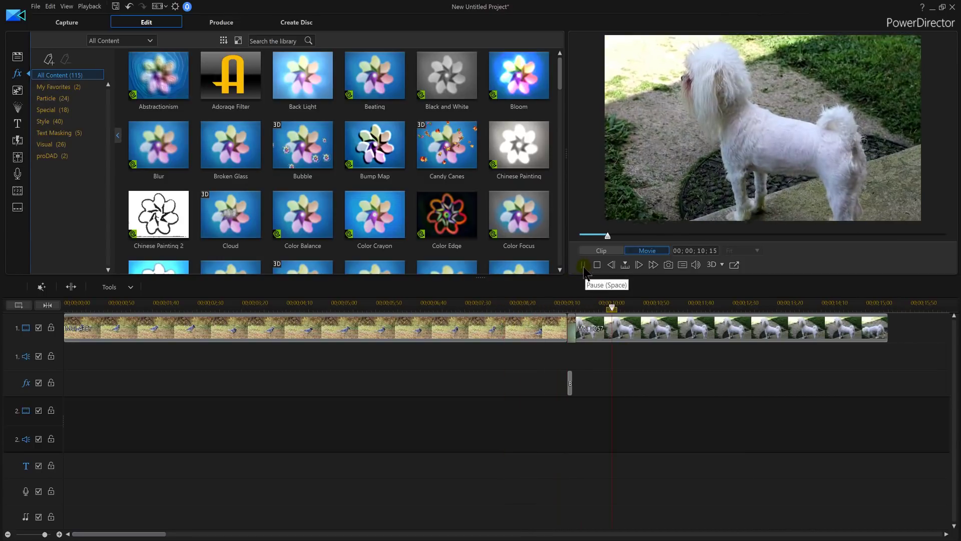
left_click(510, 303)
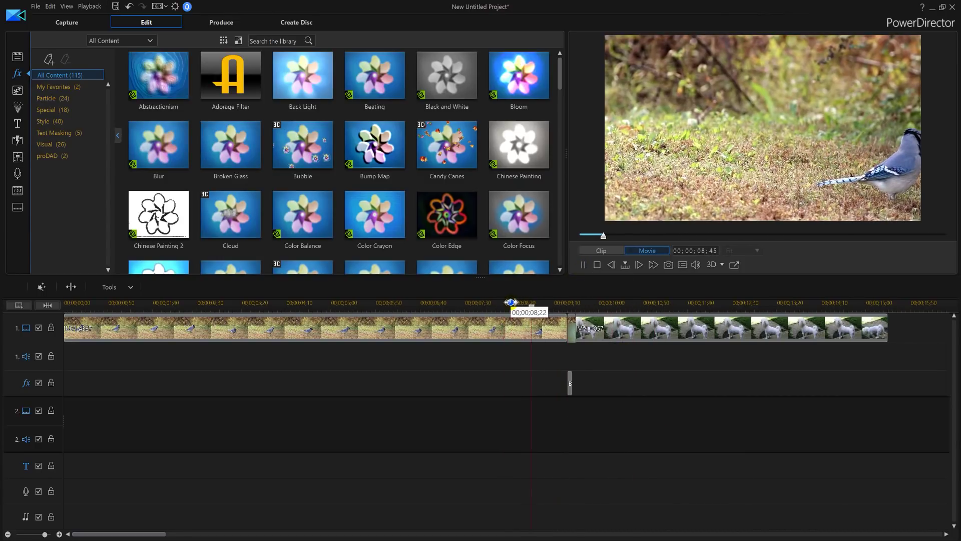
left_click(480, 304)
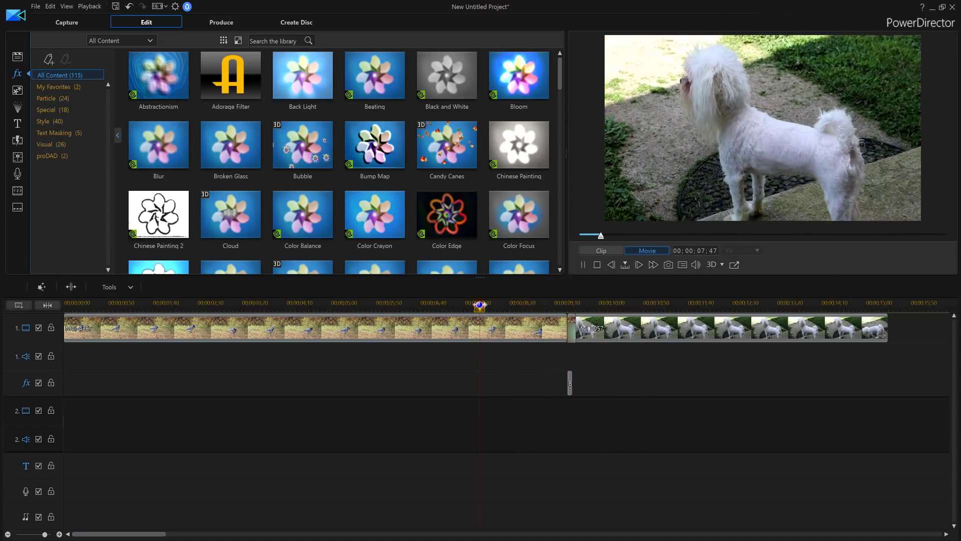
left_click(479, 304)
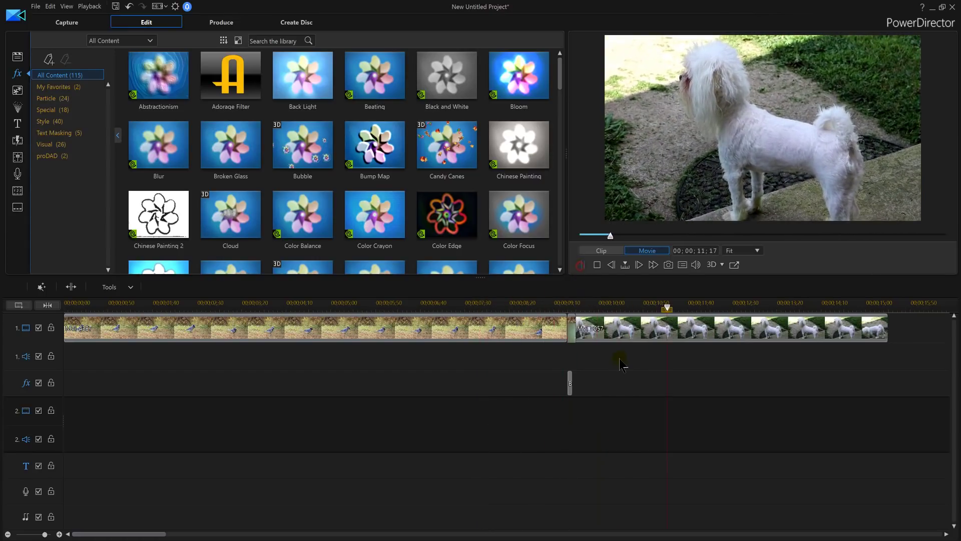
left_click(572, 385)
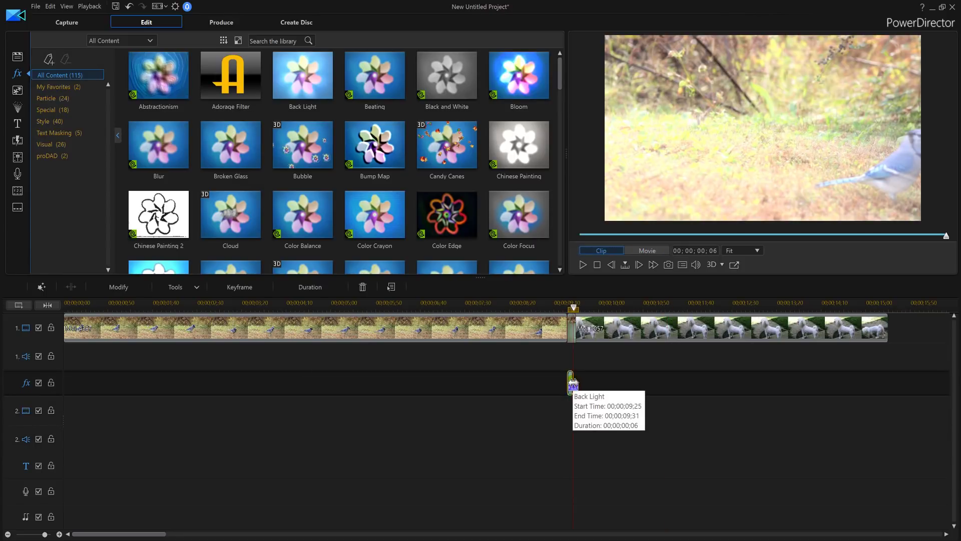
left_click(596, 268)
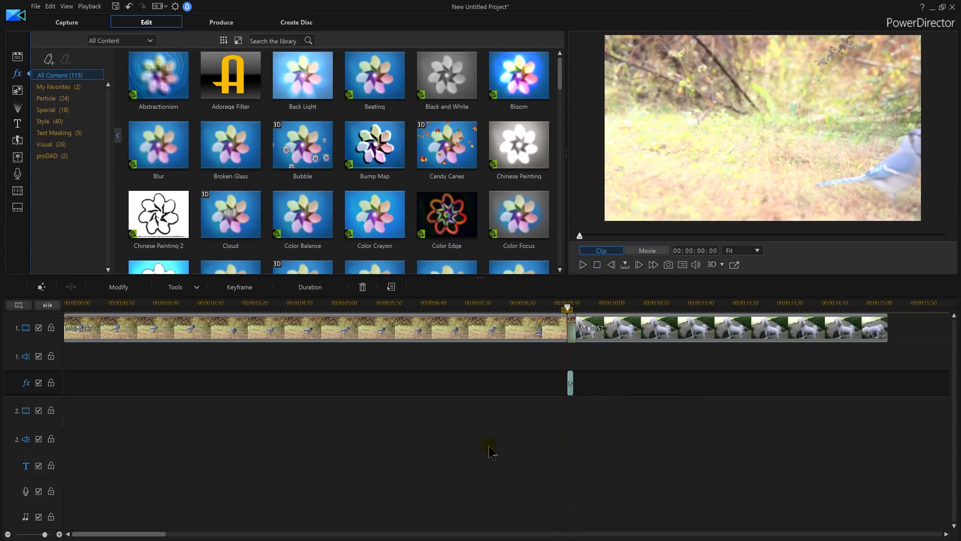
left_click(488, 443)
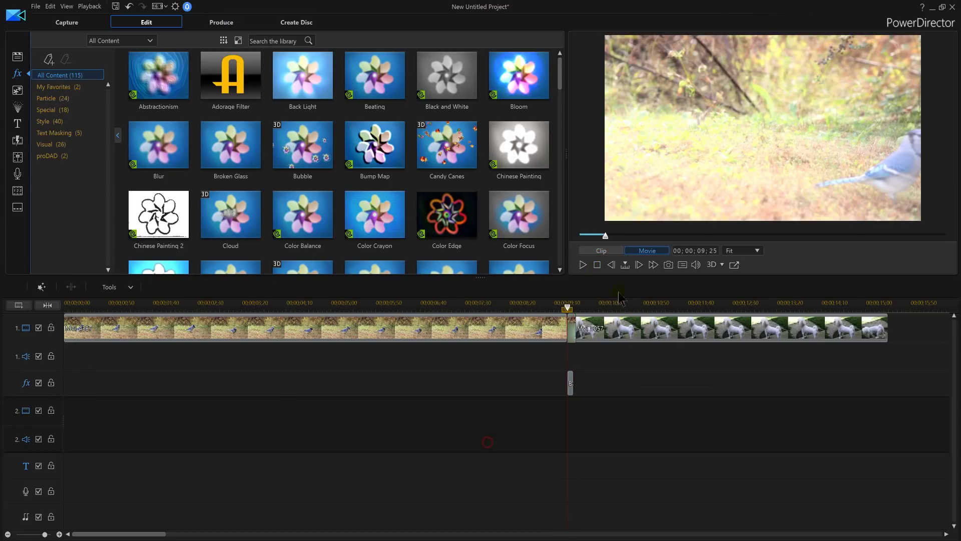
left_click(583, 264)
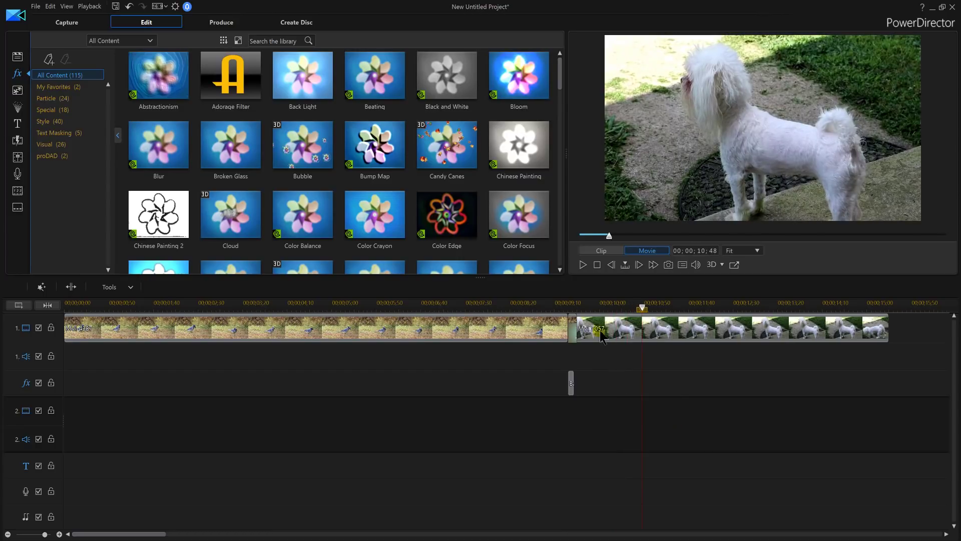
- Stop playback and open the Crop/Zoom keyframe editor for the blue jay clip
left_click(573, 328)
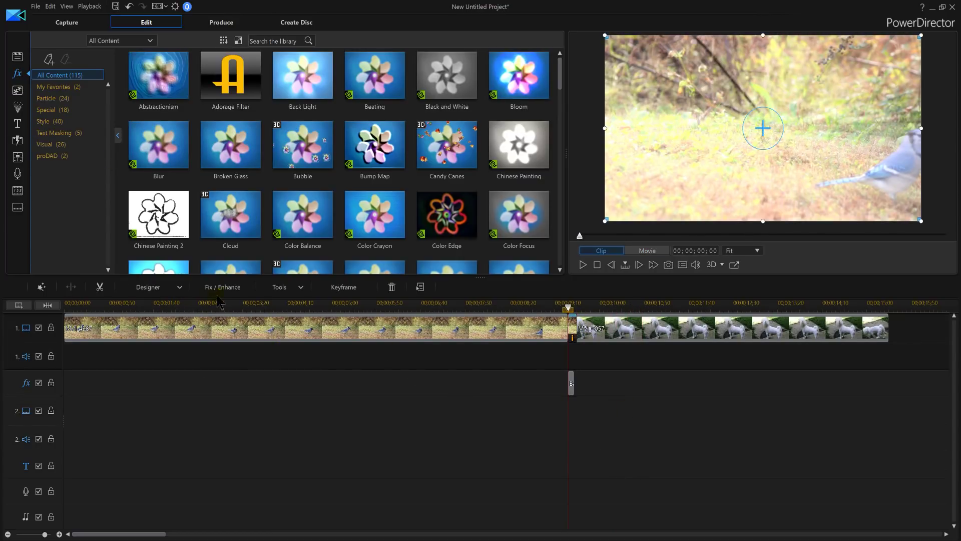
left_click(280, 287)
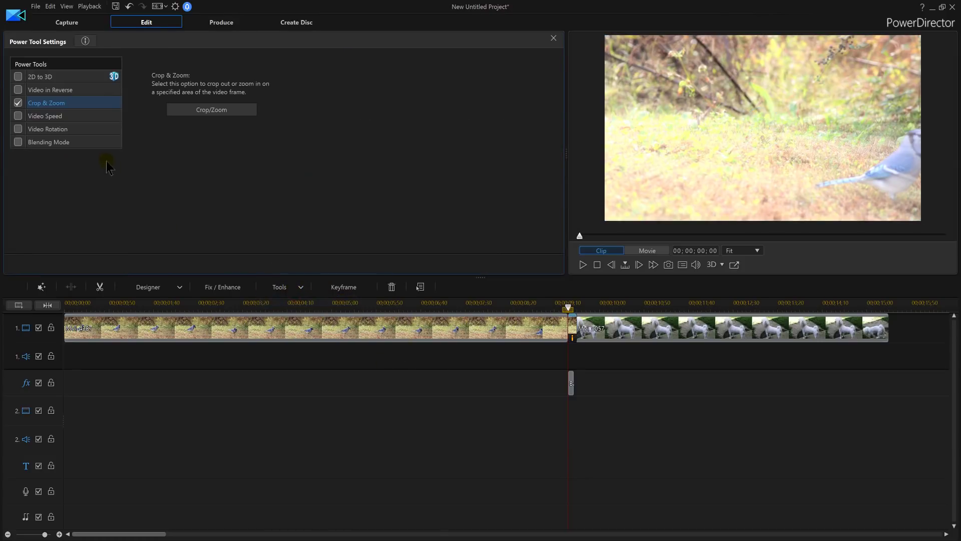
left_click(204, 110)
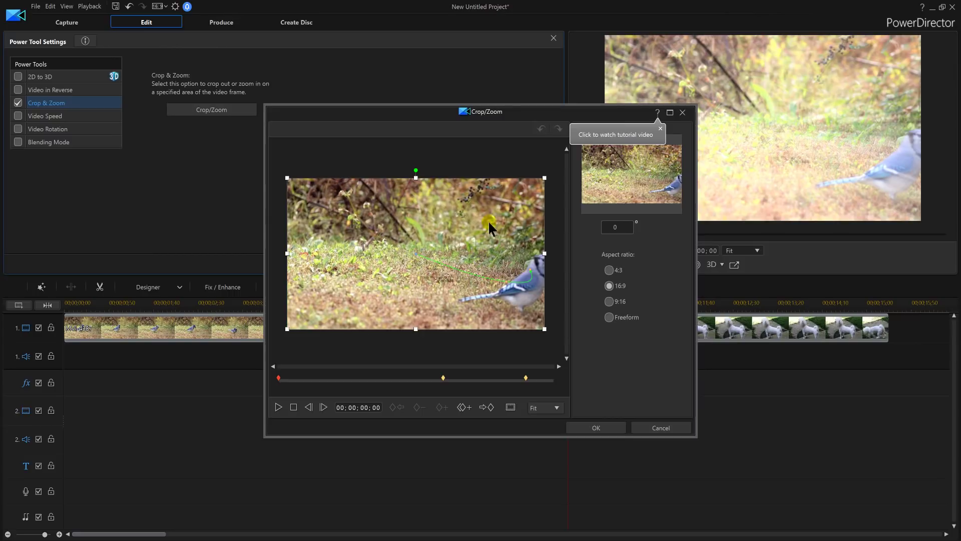
- Delete the middle and end zoom keyframes, leaving only the starting keyframe selected
left_click(443, 379)
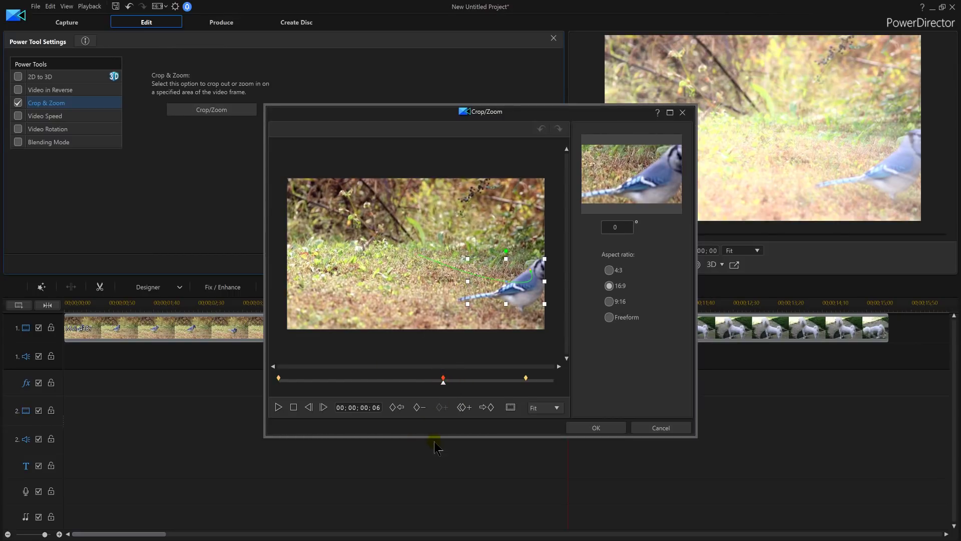
left_click(419, 407)
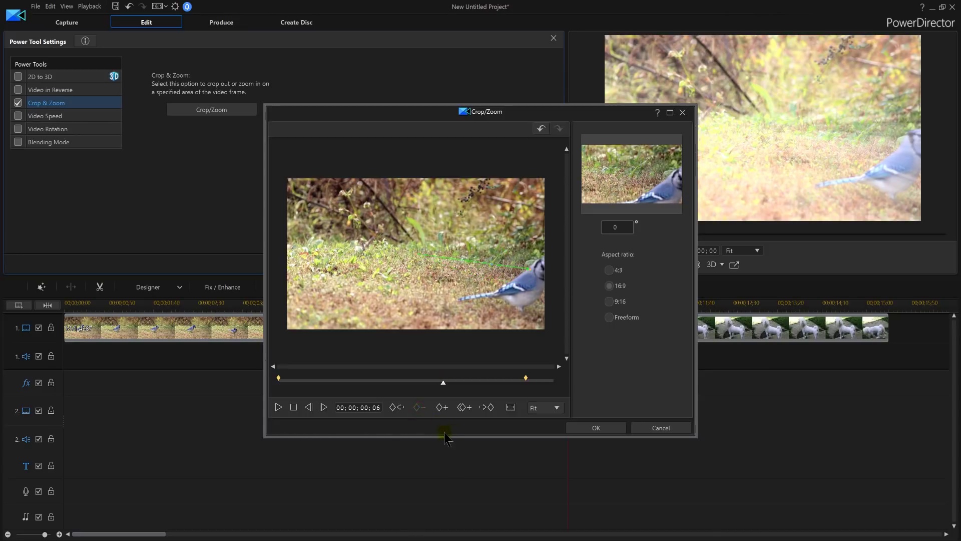
left_click(525, 379)
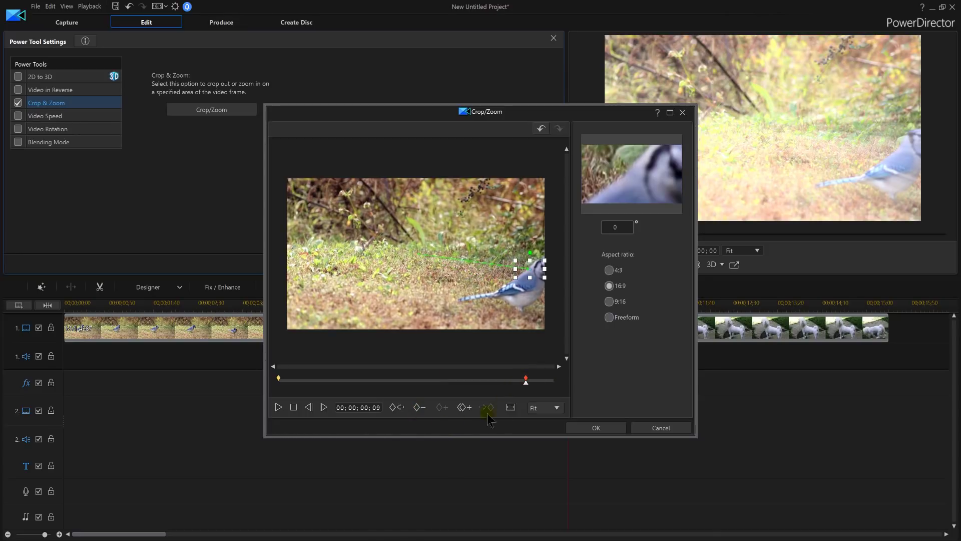
left_click(421, 407)
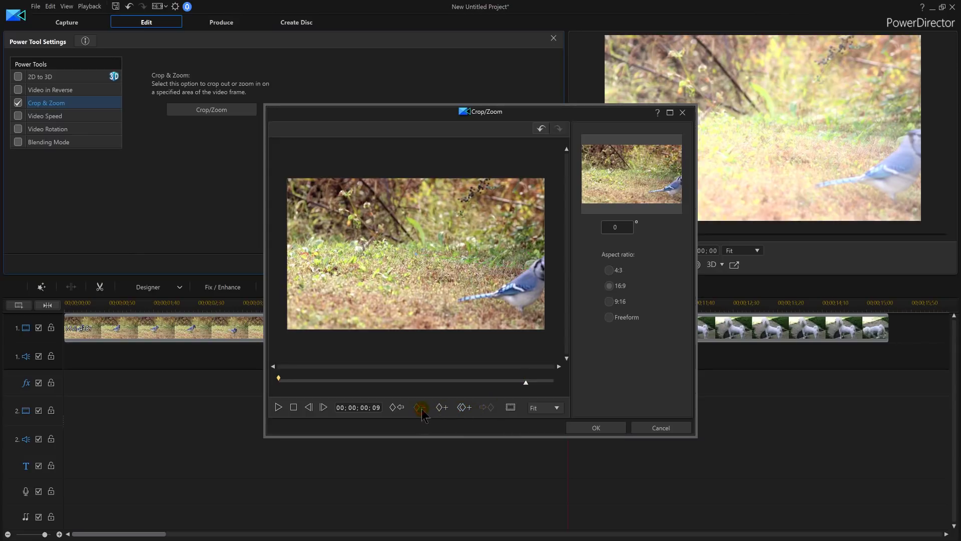
left_click(278, 380)
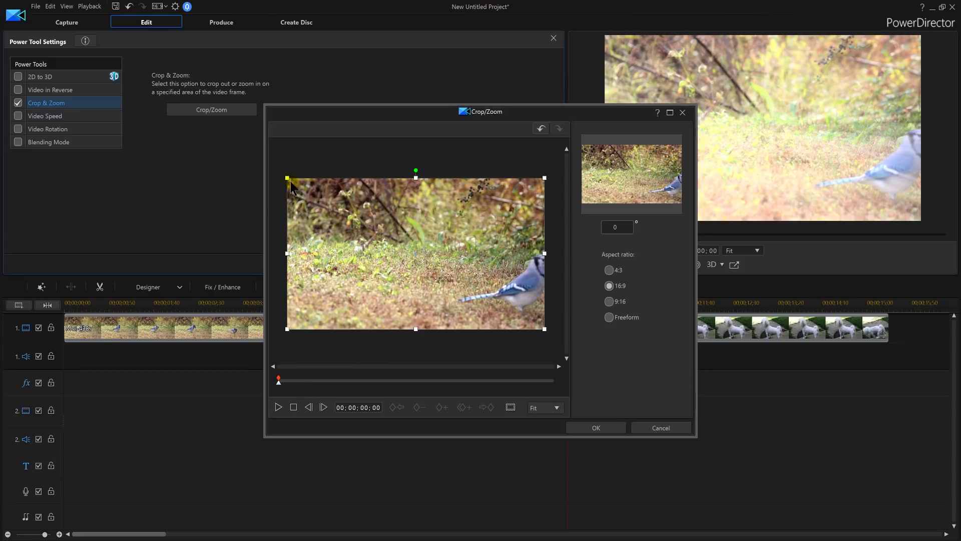
- Crop tightly onto the blue jay at the start and widen to near full frame at an end keyframe
mouse_move(288, 178)
left_mouse_down()
mouse_move(443, 217)
mouse_move(409, 233)
left_mouse_up()
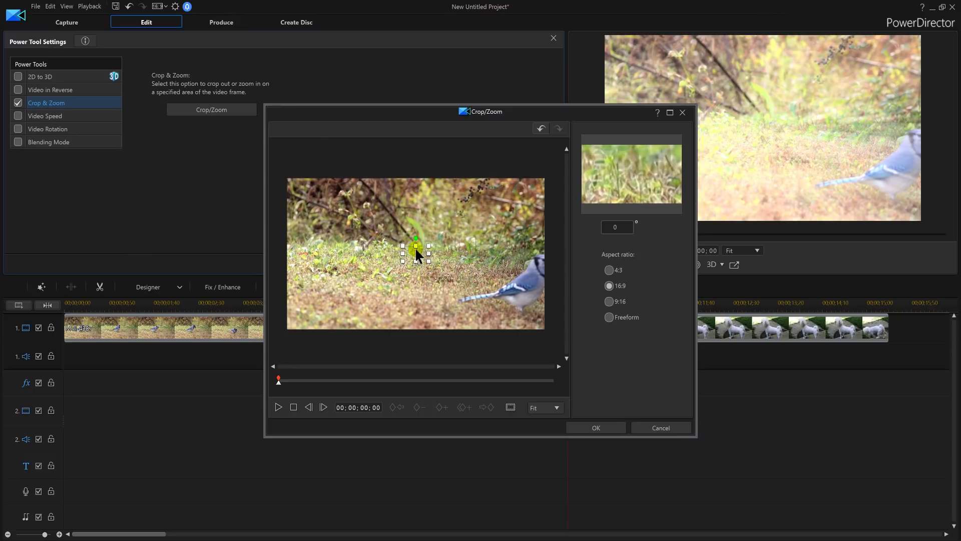
left_click_drag(415, 254, 524, 274)
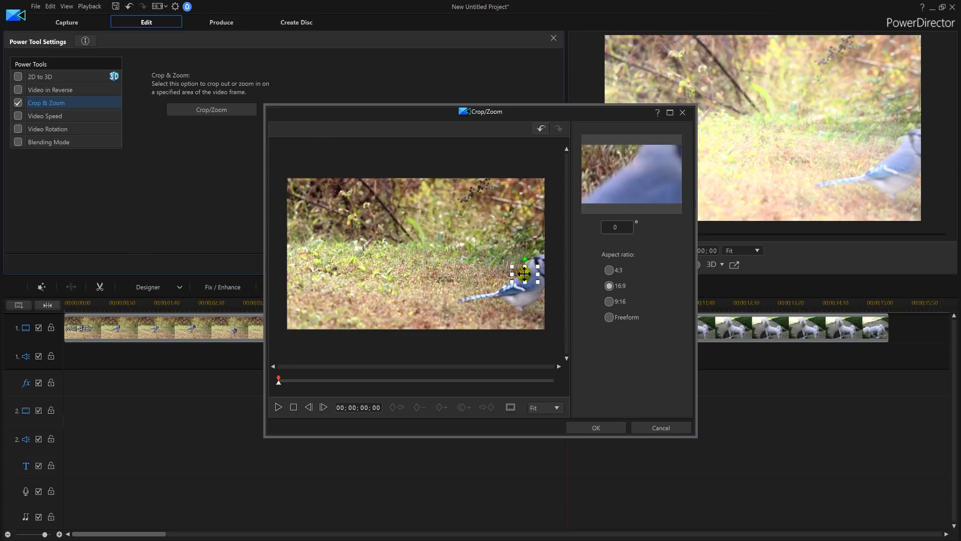
left_click(552, 382)
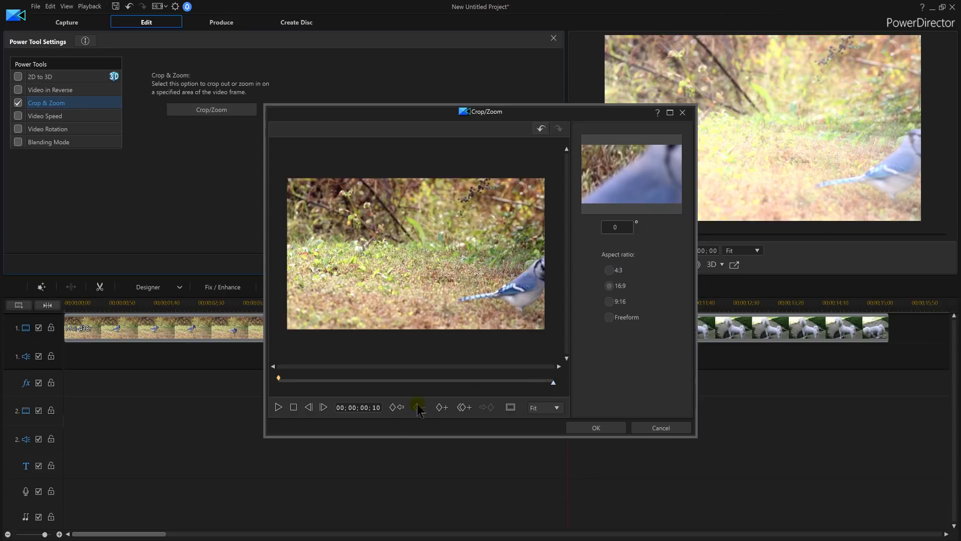
left_click(441, 407)
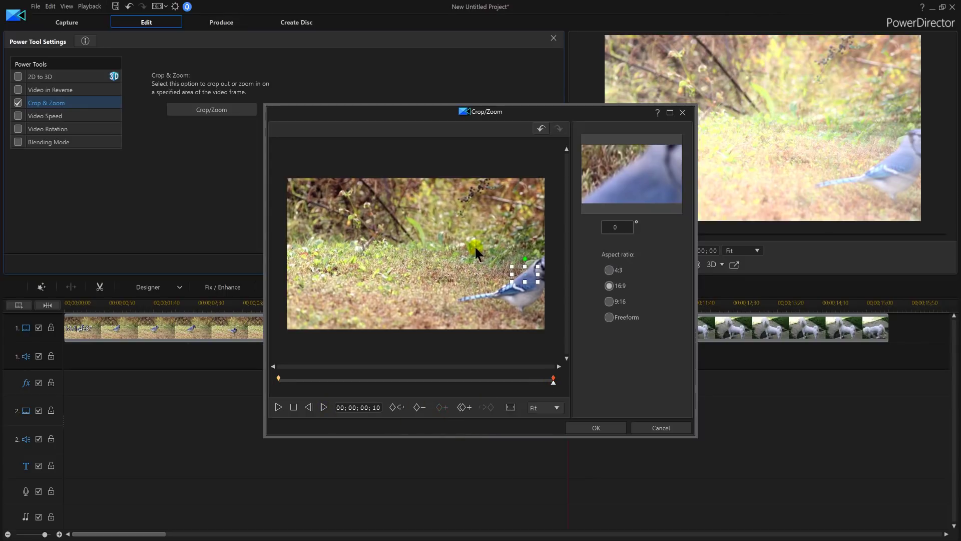
left_click_drag(512, 266, 394, 217)
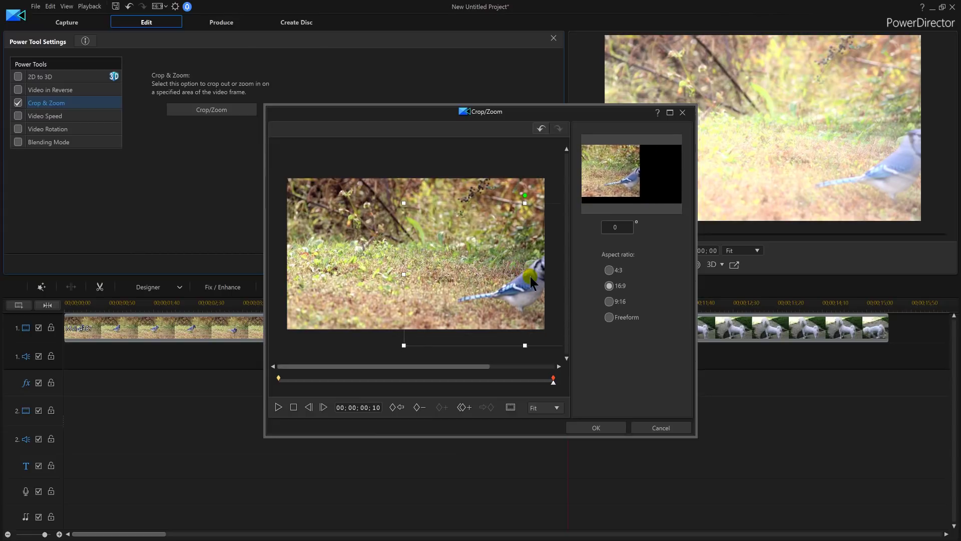
left_click_drag(527, 276, 414, 252)
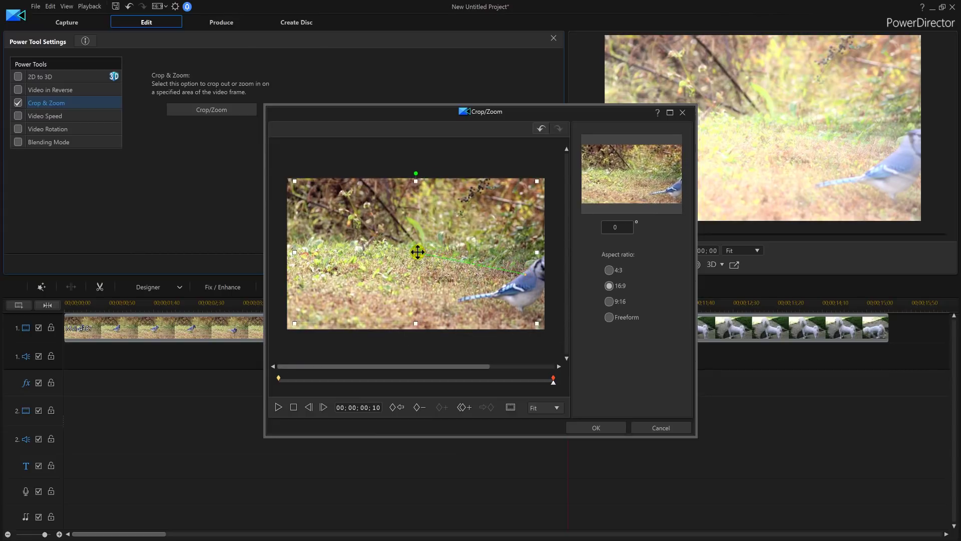
left_click(598, 428)
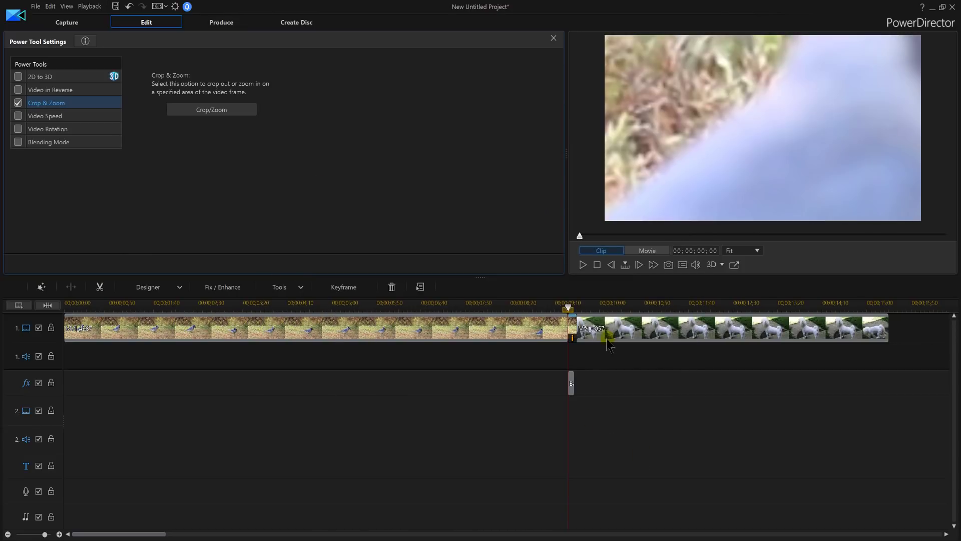
- Play the movie from the start and stop at 00;00;11;38 inside the white dog clip
left_click(634, 416)
left_click(596, 264)
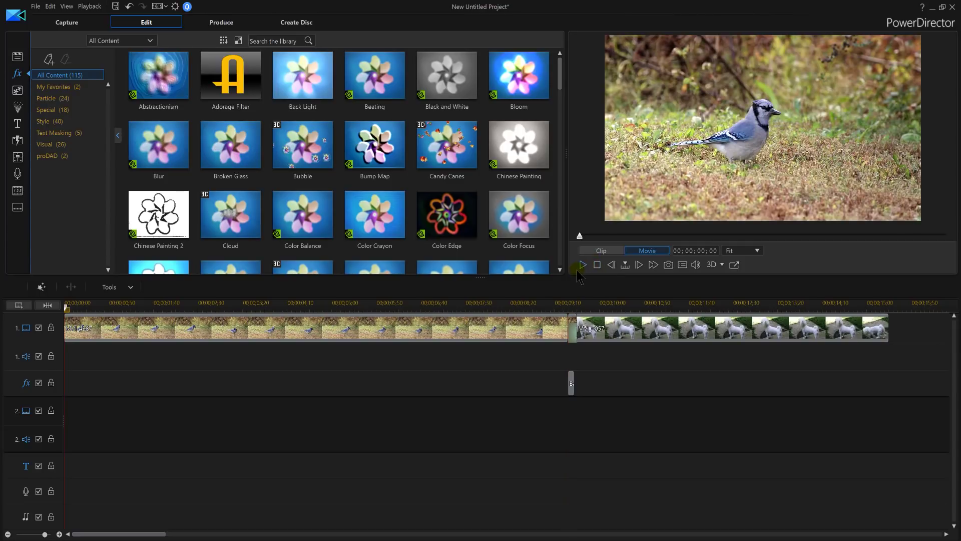
left_click(583, 265)
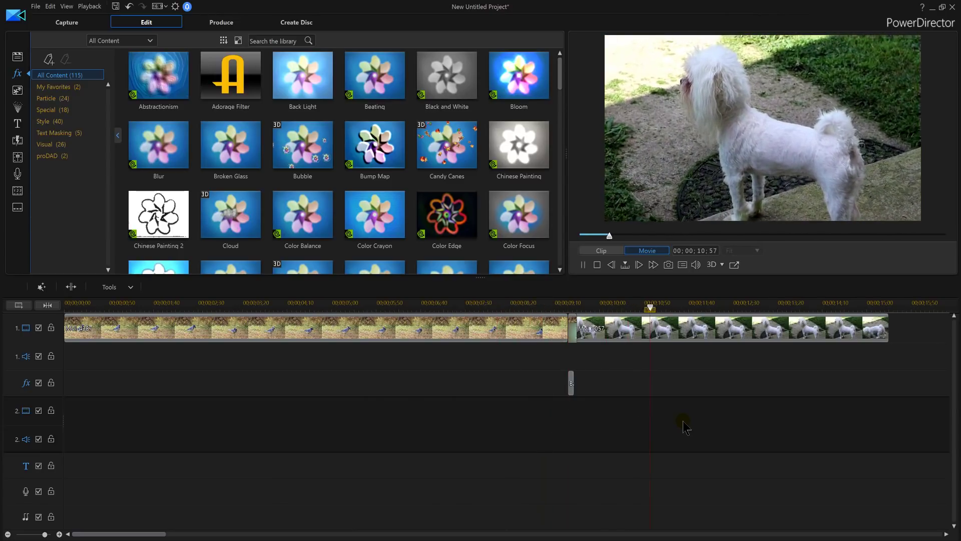
left_click(684, 427)
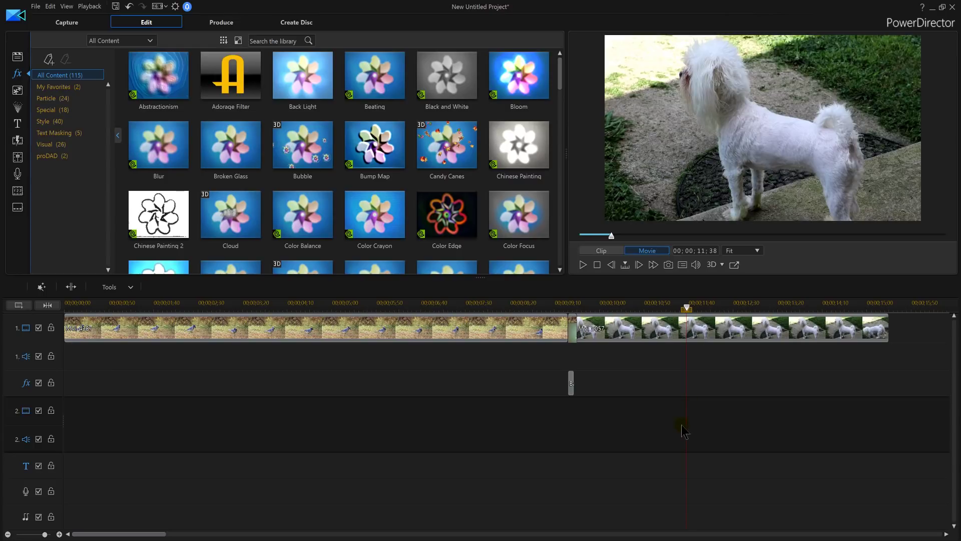
left_click(634, 492)
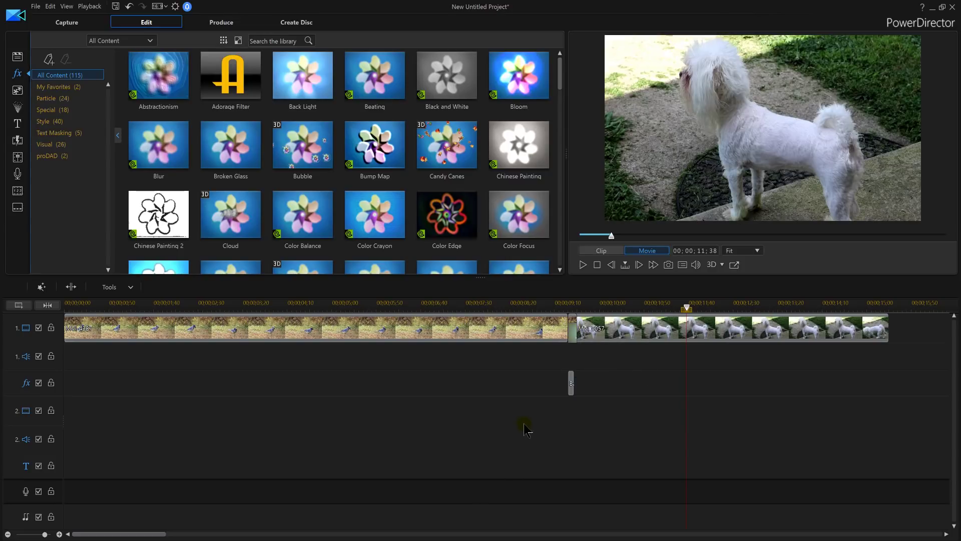
- Visit the Transition Room, return to video effects, and select the Back Light effect at the bird–dog join
left_click(18, 142)
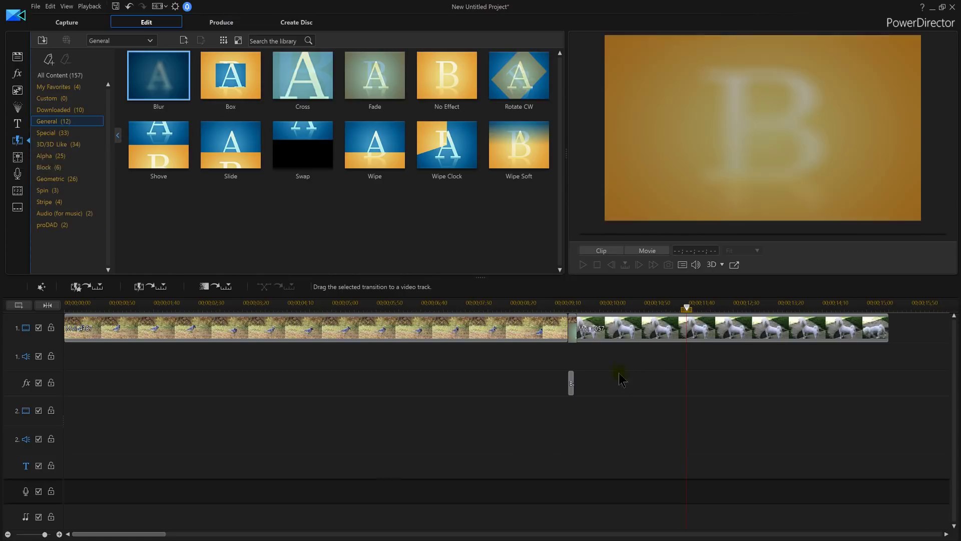
left_click(16, 75)
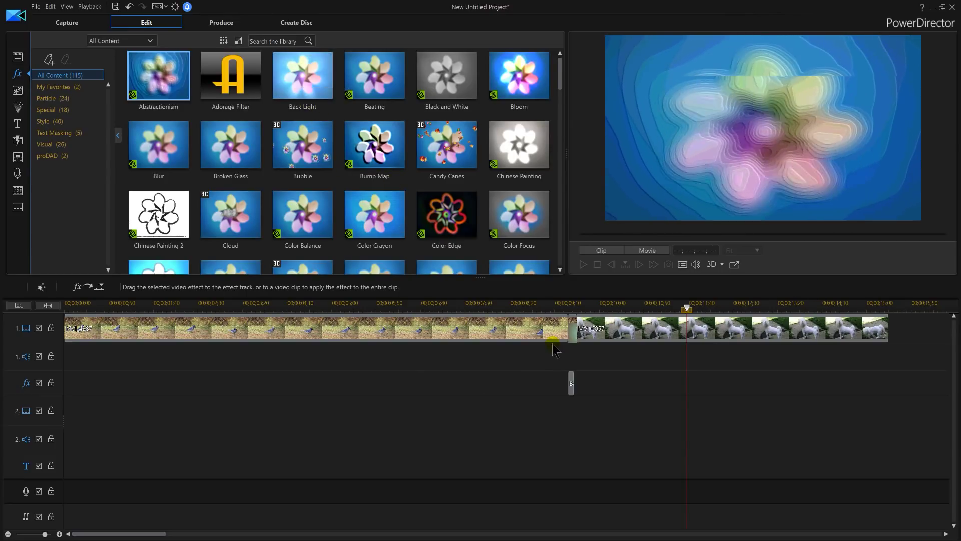
left_click(573, 384)
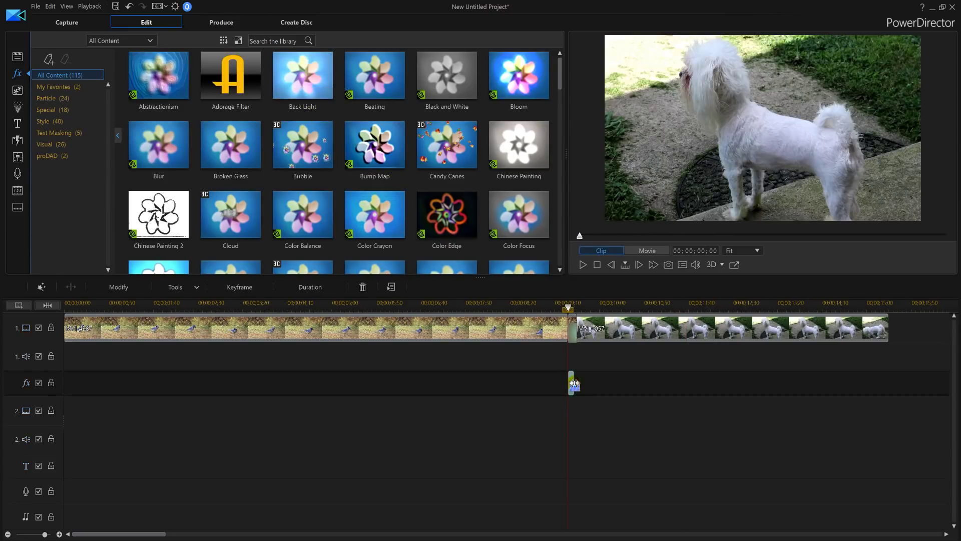
left_click(578, 328)
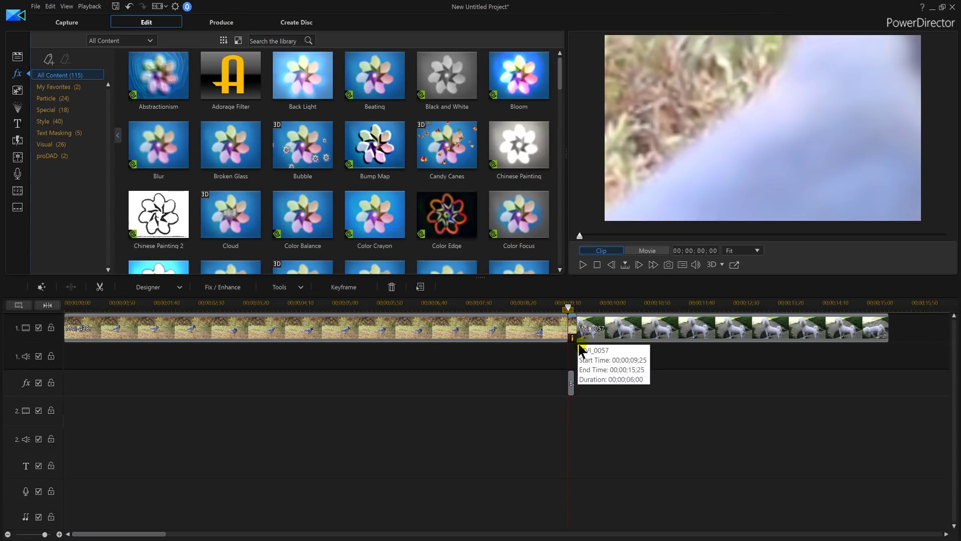
left_click(572, 382)
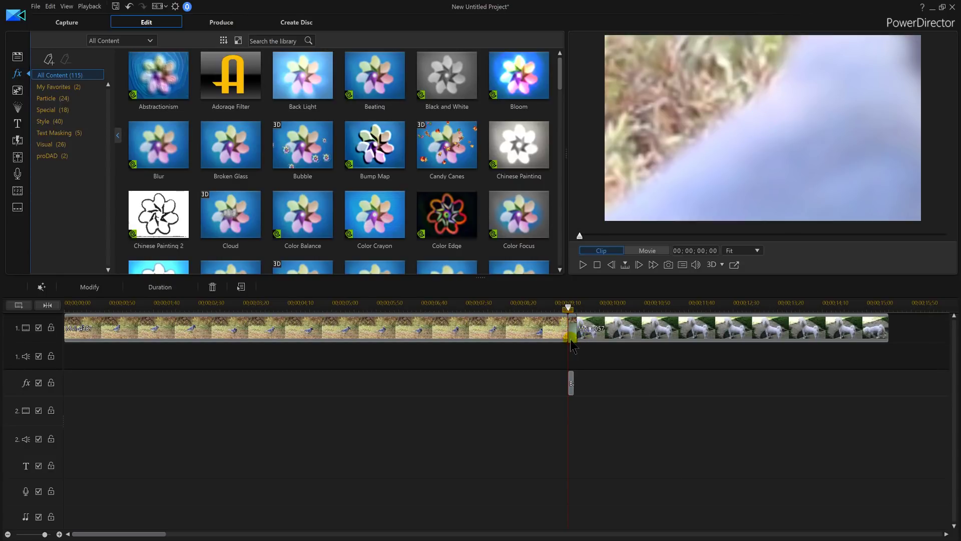
left_click(580, 384)
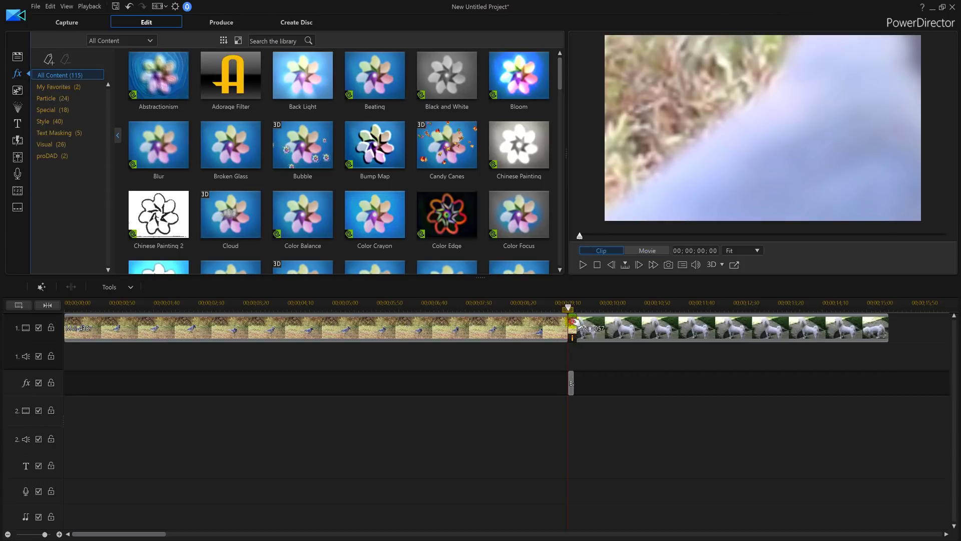
left_click(574, 322)
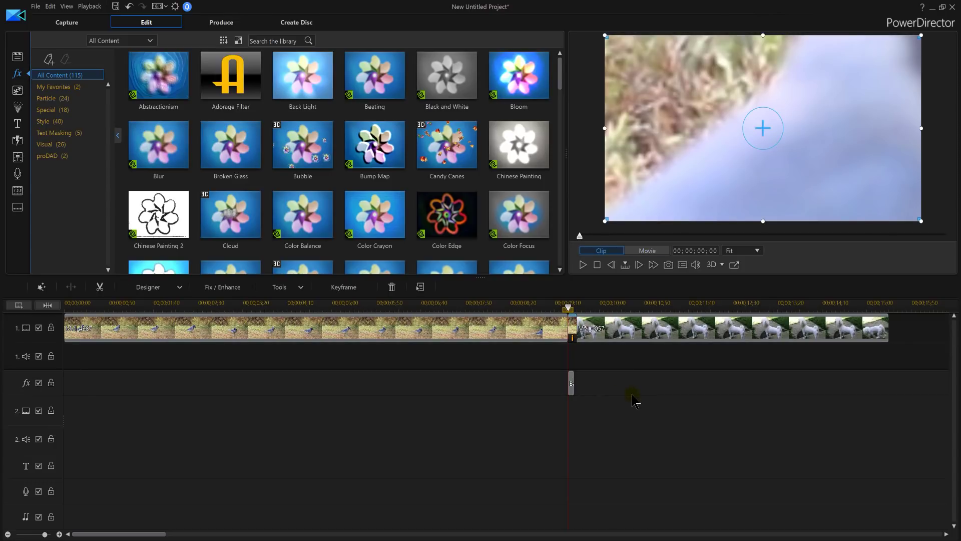